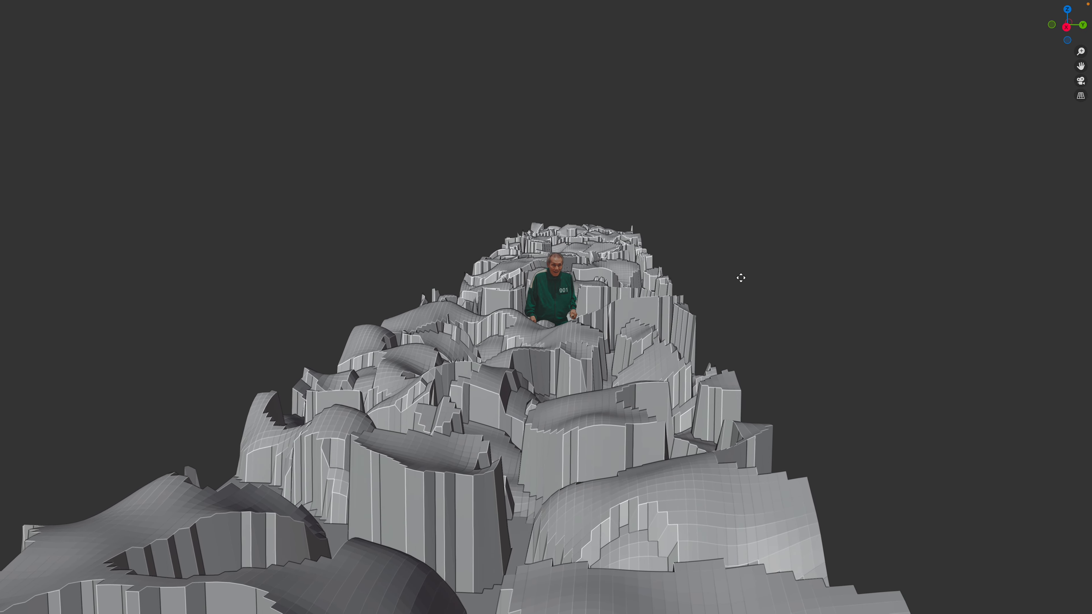
Step: Restore the full editor layout and, with the playback stopped, select the terrain strip in top view
{"action": "middle_click_drag", "start_coordinate": [735, 265], "coordinate": [649, 332]}
{"action": "key", "text": "ctrl+alt+space"}
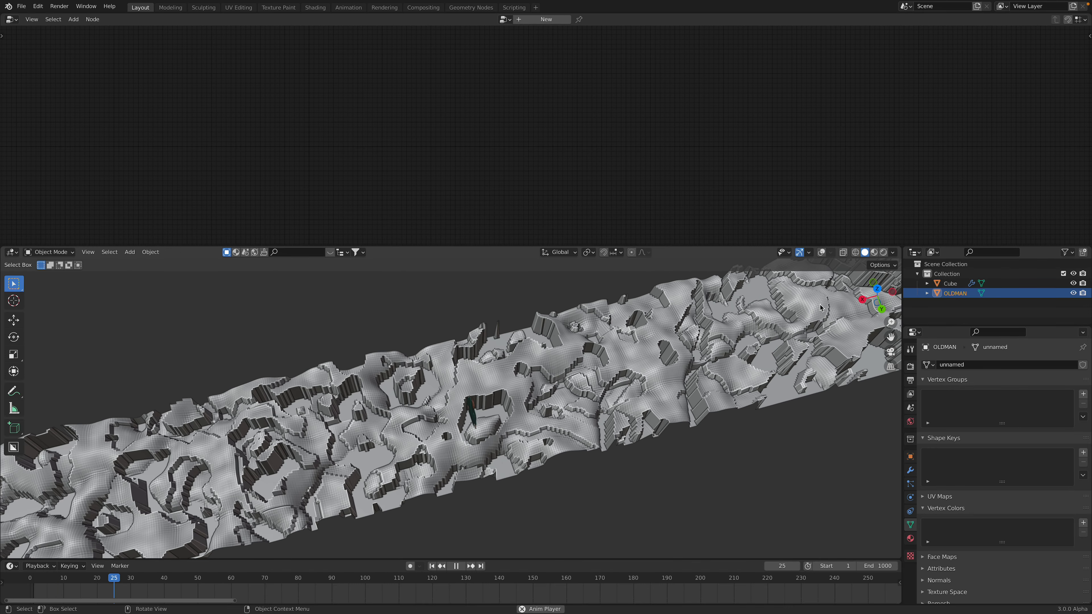
{"action": "key", "text": "KP_7"}
{"action": "scroll", "coordinate": [722, 323], "scroll_direction": "down", "scroll_amount": 4}
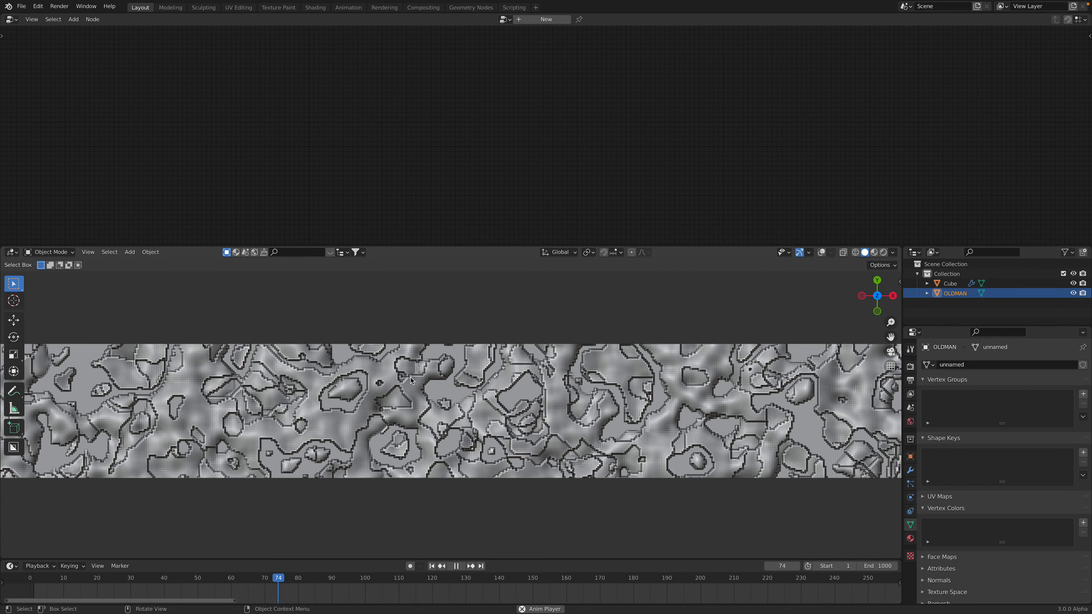
{"action": "scroll", "coordinate": [516, 357], "scroll_direction": "up", "scroll_amount": 1}
{"action": "scroll", "coordinate": [405, 367], "scroll_direction": "down", "scroll_amount": 2}
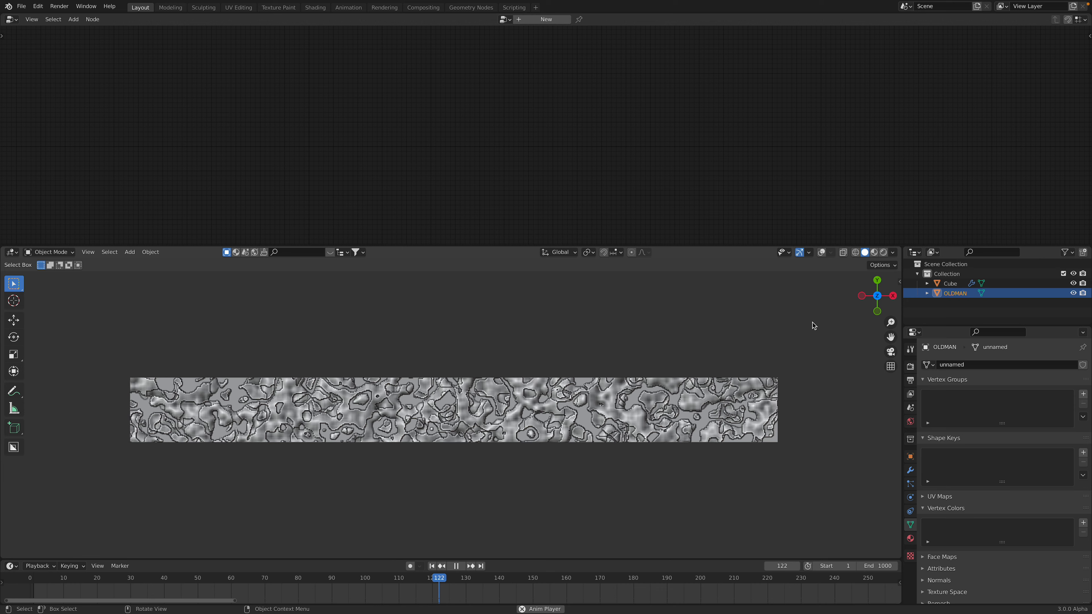
{"action": "key", "text": "space"}
{"action": "left_click", "coordinate": [380, 403]}
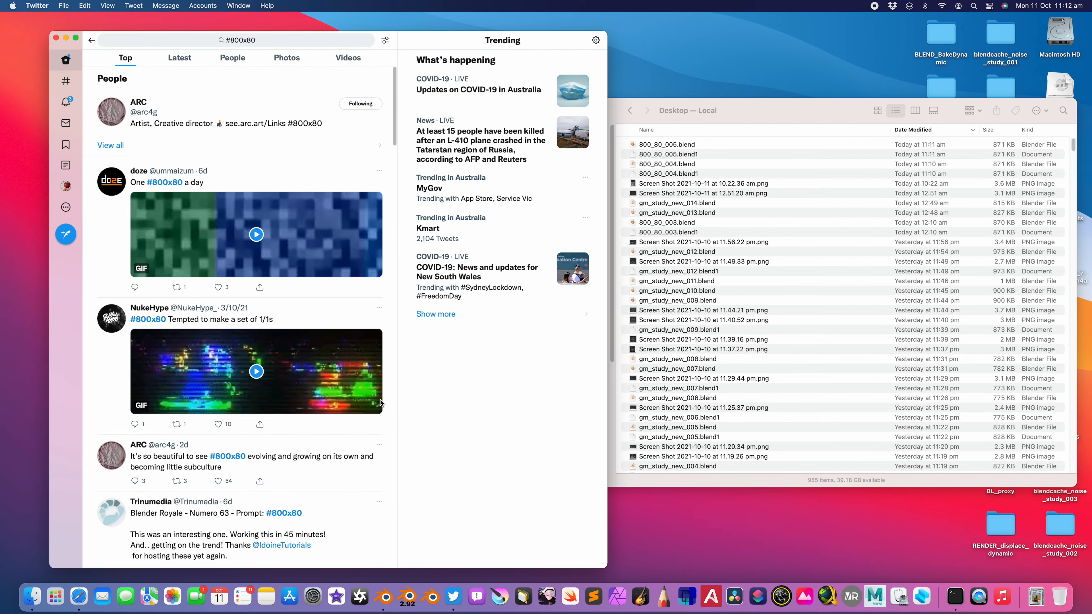
Step: Look through the #800x80 posts in Twitter and return to Blender
{"action": "scroll", "coordinate": [275, 223], "scroll_direction": "down", "scroll_amount": 5}
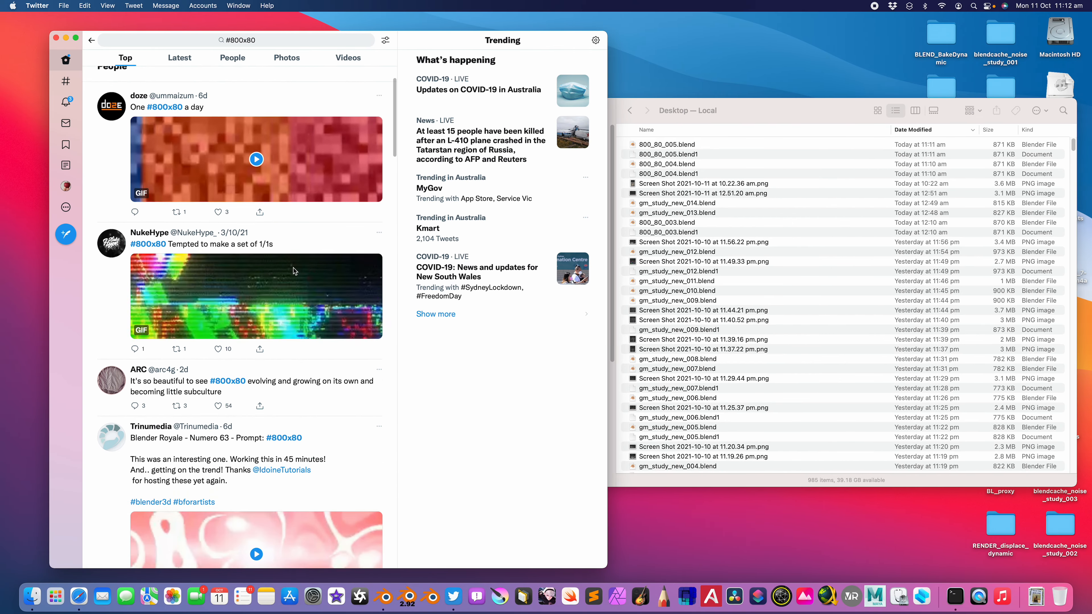
{"action": "scroll", "coordinate": [290, 322], "scroll_direction": "down", "scroll_amount": 8}
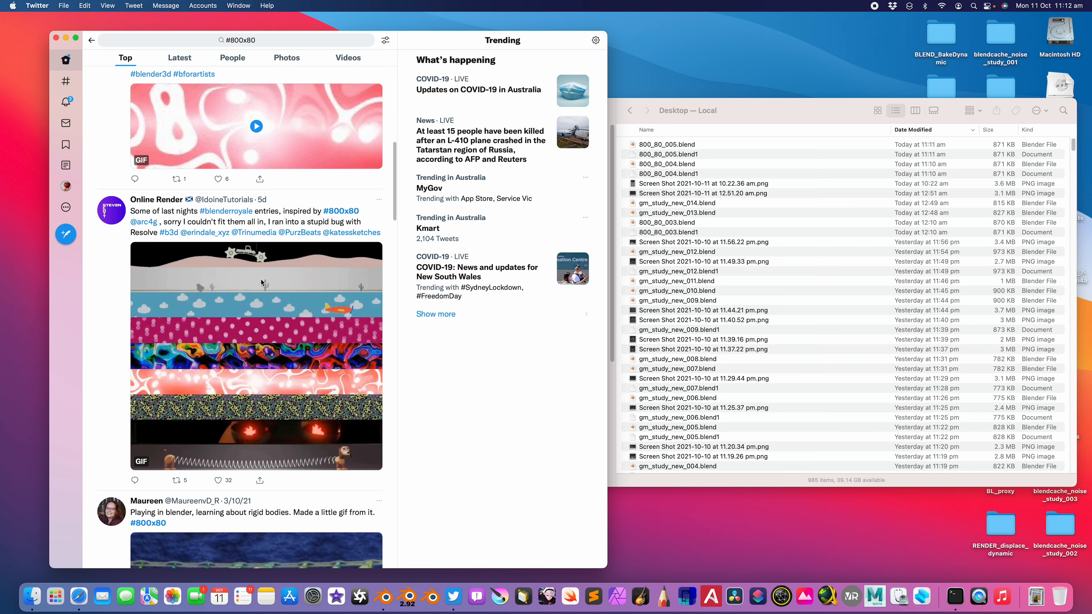
{"action": "key", "text": "ctrl+Right"}
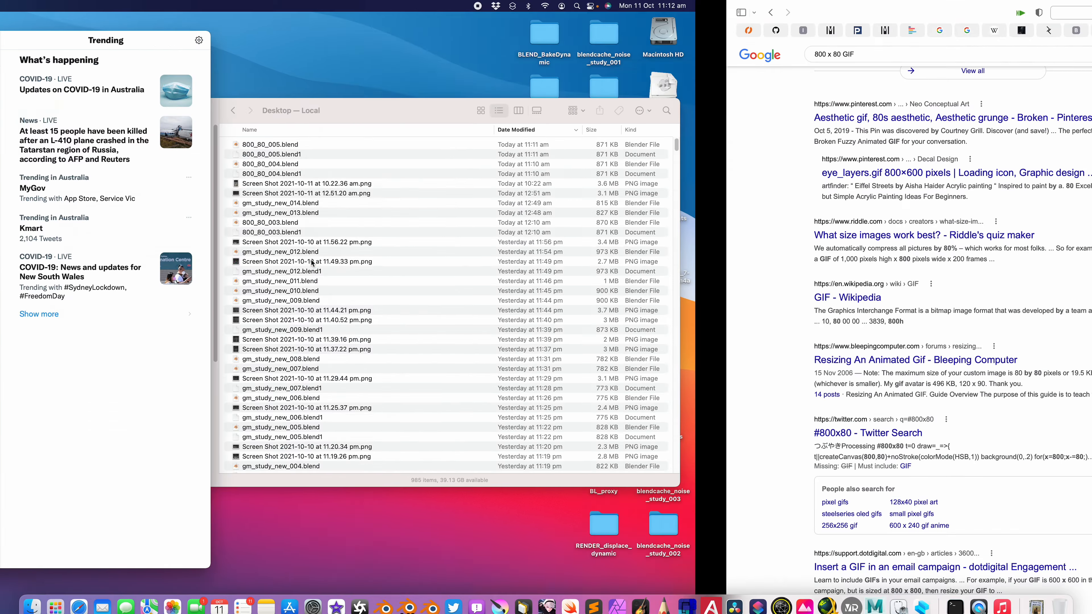
{"action": "key", "text": "ctrl+Right"}
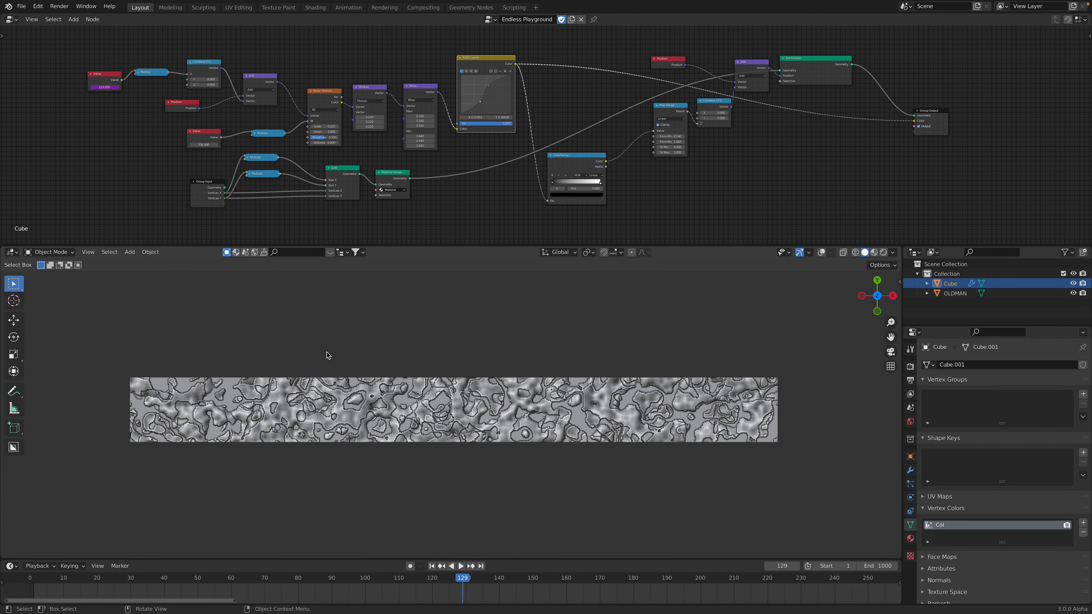
Step: Enlarge the node editor and set the Noise Texture scale to 0.160
{"action": "middle_click_drag", "start_coordinate": [491, 422], "coordinate": [514, 346]}
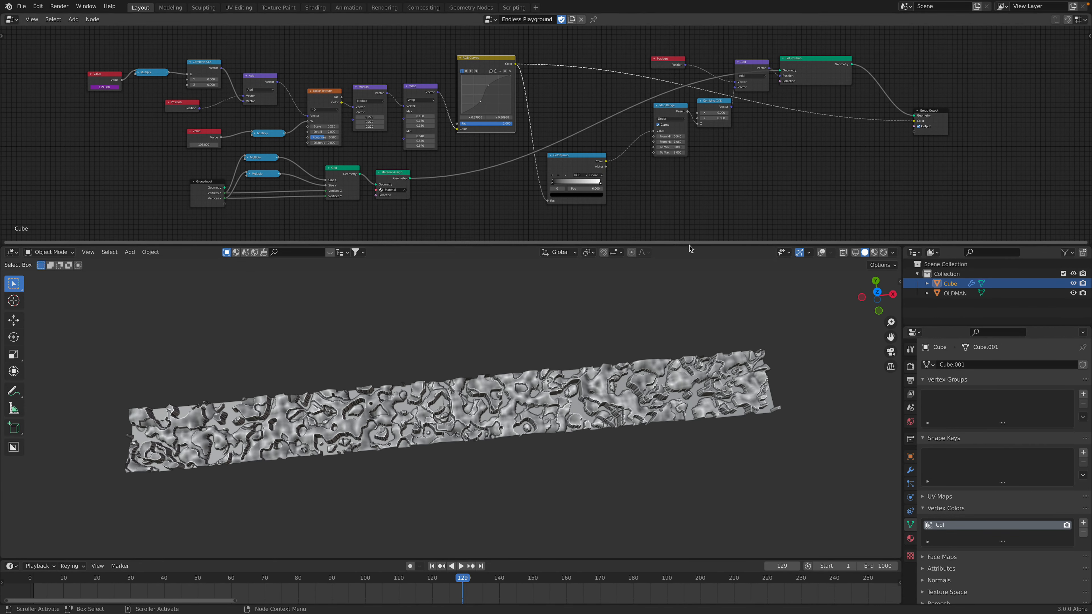
{"action": "left_click_drag", "start_coordinate": [501, 245], "coordinate": [501, 312]}
{"action": "scroll", "coordinate": [363, 178], "scroll_direction": "up", "scroll_amount": 4}
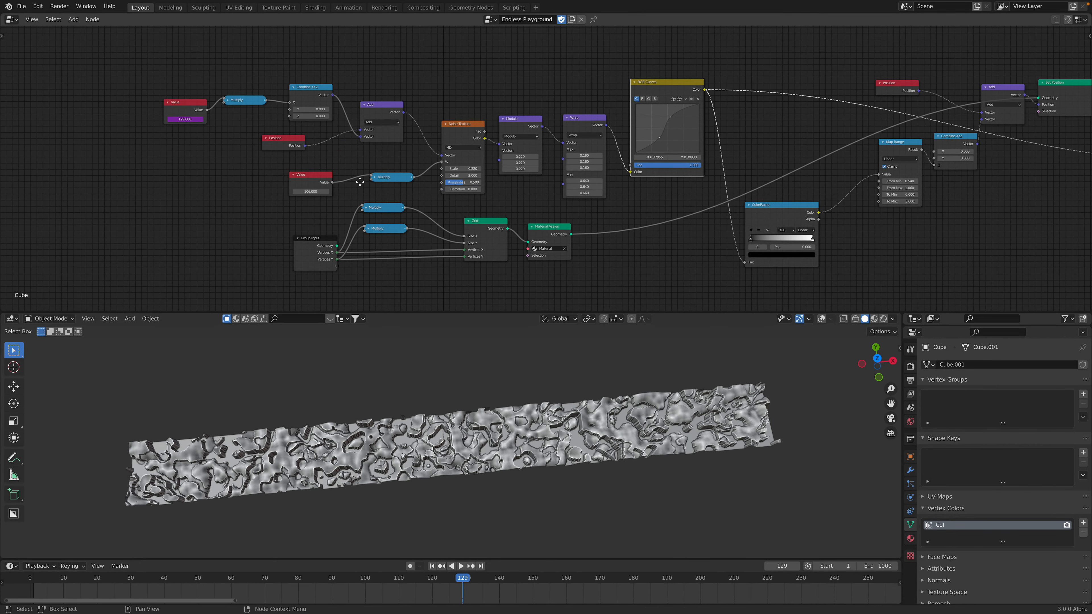
{"action": "scroll", "coordinate": [414, 128], "scroll_direction": "up", "scroll_amount": 2}
{"action": "scroll", "coordinate": [460, 86], "scroll_direction": "up", "scroll_amount": 2}
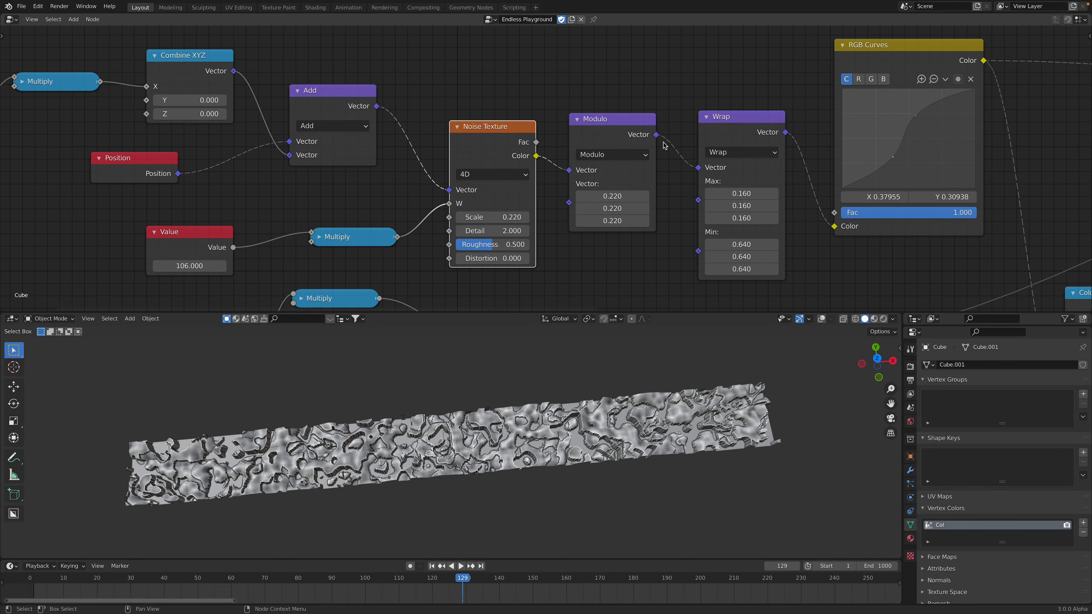
{"action": "mouse_move", "coordinate": [492, 218]}
{"action": "left_mouse_down"}
{"action": "mouse_move", "coordinate": [507, 217]}
{"action": "mouse_move", "coordinate": [477, 217]}
{"action": "left_mouse_up"}
Step: Play the terrain animation and inspect it up close and from the side in an enlarged 3D viewport
{"action": "middle_click_drag", "start_coordinate": [537, 465], "coordinate": [616, 395]}
{"action": "scroll", "coordinate": [602, 400], "scroll_direction": "up", "scroll_amount": 3}
{"action": "key", "text": "space"}
{"action": "middle_click_drag", "start_coordinate": [526, 441], "coordinate": [624, 361], "text": "shift"}
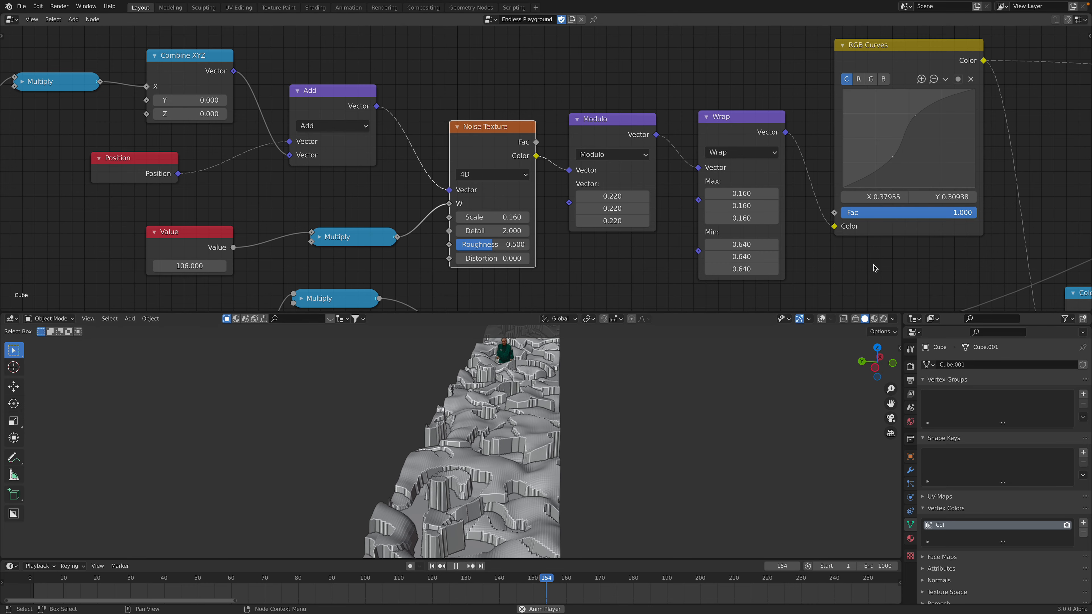
{"action": "left_click_drag", "start_coordinate": [753, 312], "coordinate": [753, 223]}
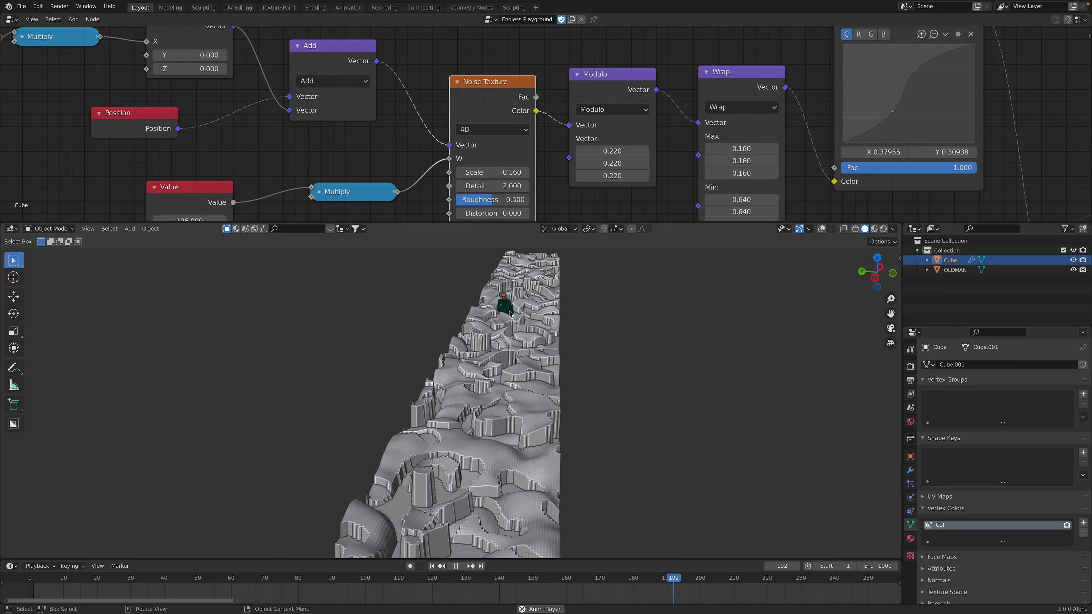
{"action": "middle_click_drag", "start_coordinate": [607, 344], "coordinate": [551, 351]}
{"action": "scroll", "coordinate": [558, 333], "scroll_direction": "down", "scroll_amount": 1}
{"action": "key", "text": "space"}
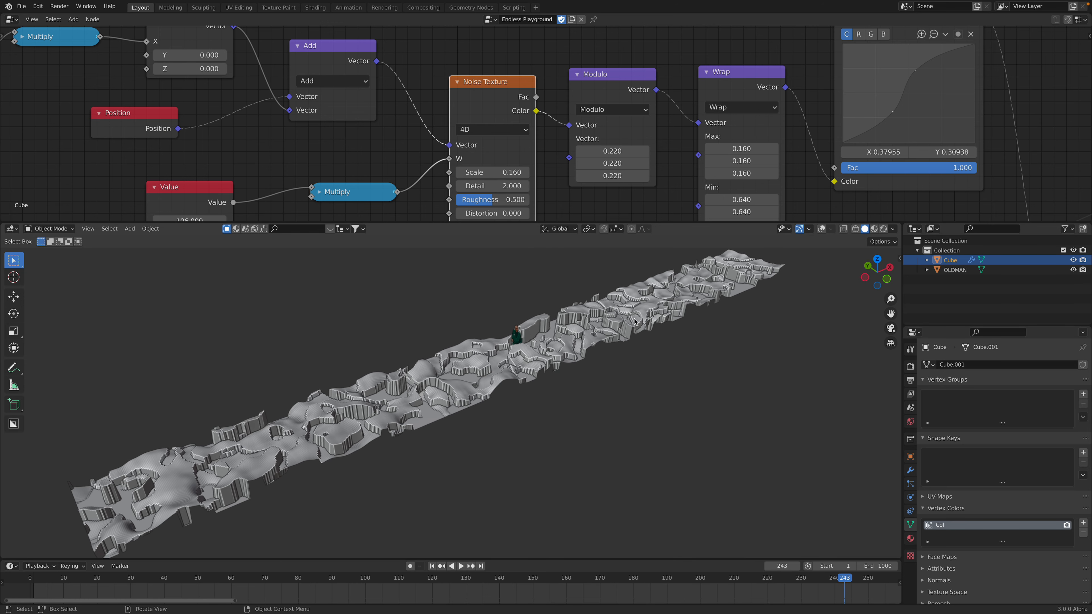
Step: Preview the terrain strip's vertex colours with rendered viewport shading, seen from directly above
{"action": "left_click", "coordinate": [883, 229]}
{"action": "middle_click_drag", "start_coordinate": [671, 362], "coordinate": [638, 439]}
{"action": "scroll", "coordinate": [593, 395], "scroll_direction": "down", "scroll_amount": 1}
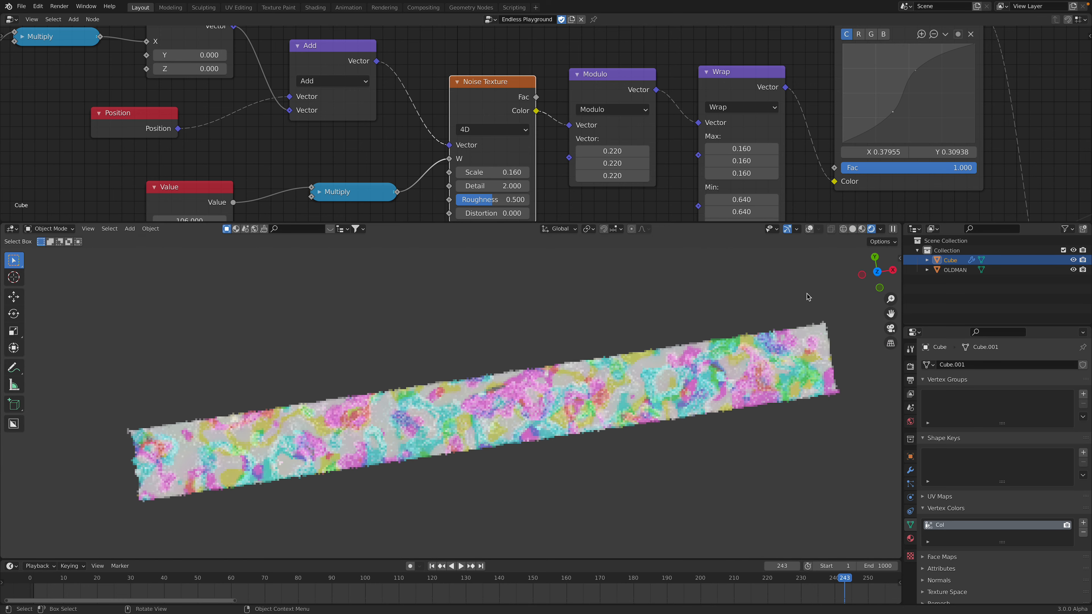
{"action": "left_click", "coordinate": [876, 272]}
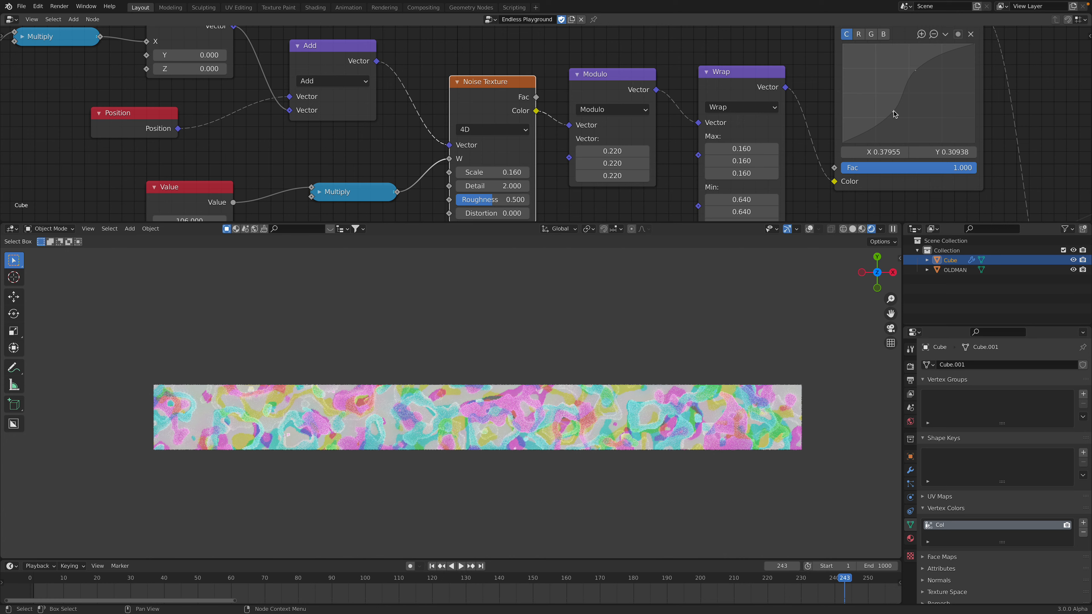
Step: Steepen the RGB Curves by lowering the lower point and moving the upper point to X 0.55682, Y 0.69688
{"action": "left_click_drag", "start_coordinate": [893, 123], "coordinate": [889, 126]}
{"action": "mouse_move", "coordinate": [915, 71]}
{"action": "left_mouse_down"}
{"action": "mouse_move", "coordinate": [918, 86]}
{"action": "mouse_move", "coordinate": [916, 74]}
{"action": "left_mouse_up"}
{"action": "middle_click_drag", "start_coordinate": [584, 443], "coordinate": [659, 344]}
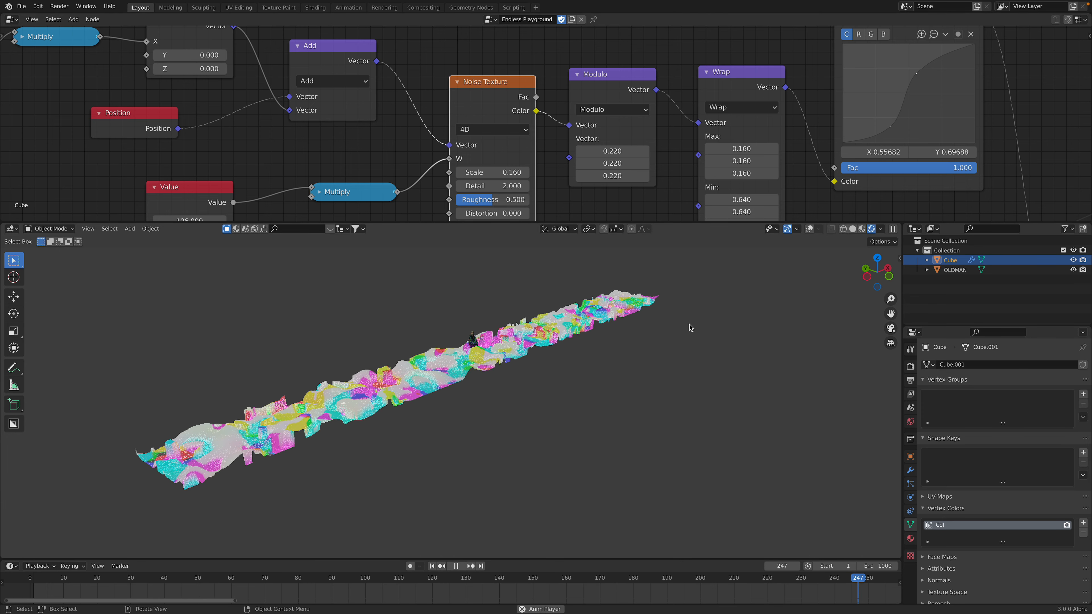
Step: Return the viewport to solid shading with the playback stopped and save the file
{"action": "left_click", "coordinate": [853, 230]}
{"action": "key", "text": "space"}
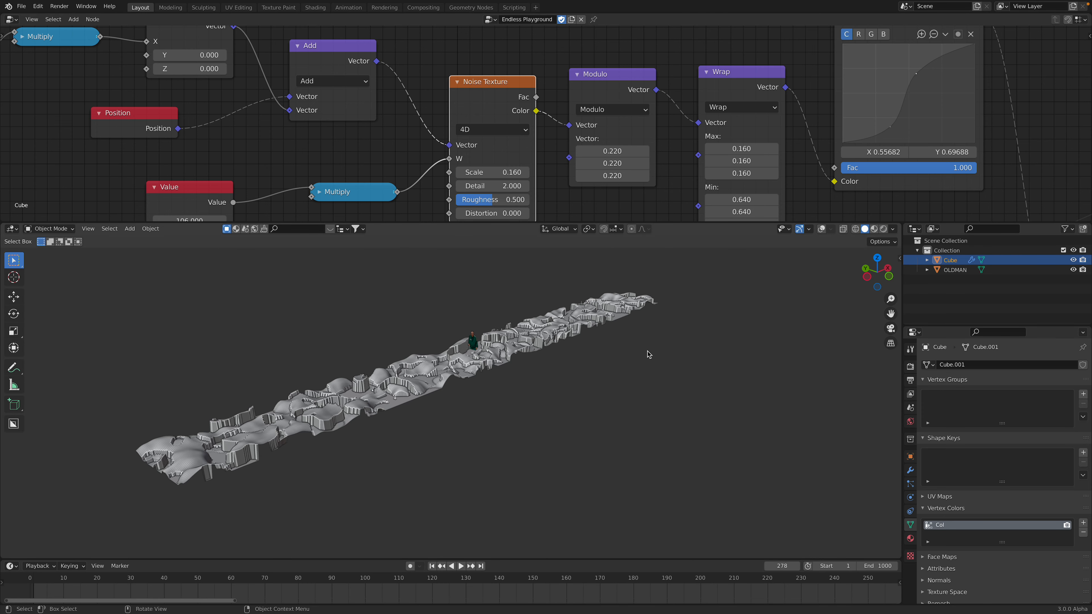
{"action": "key", "text": "ctrl+s"}
{"action": "middle_click_drag", "start_coordinate": [590, 353], "coordinate": [545, 368]}
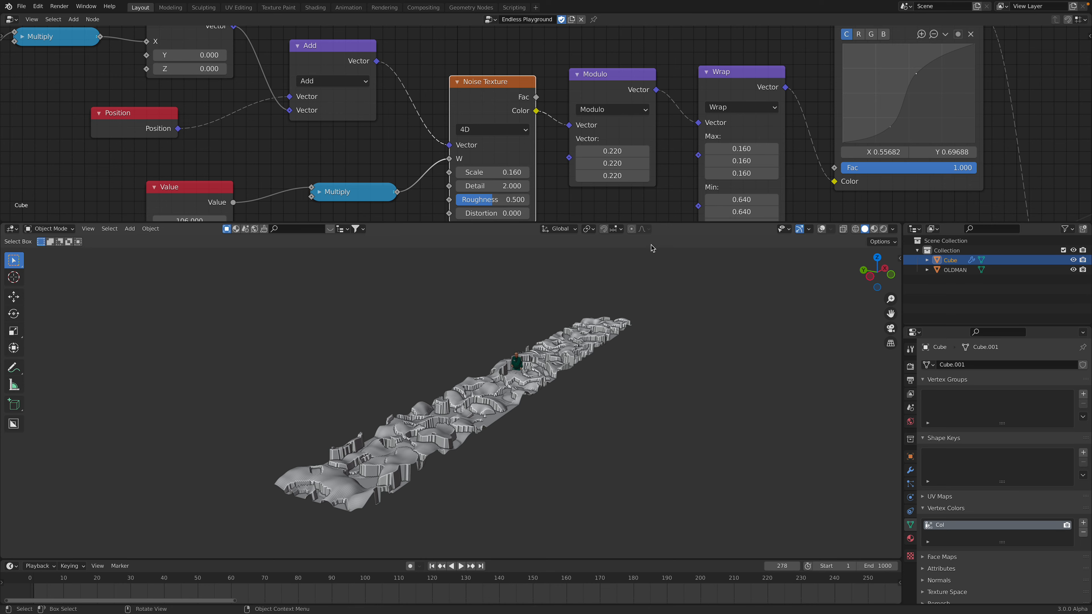
Step: Spread out the nodes at the start of the node tree's noise branch
{"action": "scroll", "coordinate": [548, 122], "scroll_direction": "down", "scroll_amount": 8}
{"action": "middle_click_drag", "start_coordinate": [444, 177], "coordinate": [499, 167]}
{"action": "middle_click_drag", "start_coordinate": [301, 143], "coordinate": [373, 180]}
{"action": "scroll", "coordinate": [373, 181], "scroll_direction": "up", "scroll_amount": 3}
{"action": "left_click_drag", "start_coordinate": [328, 90], "coordinate": [295, 81]}
{"action": "middle_click_drag", "start_coordinate": [420, 124], "coordinate": [342, 87]}
{"action": "left_click_drag", "start_coordinate": [390, 107], "coordinate": [345, 106]}
Step: Space out the Group Output, Set Position, Add and Combine XYZ nodes at the end of the node tree
{"action": "scroll", "coordinate": [387, 131], "scroll_direction": "down", "scroll_amount": 5}
{"action": "middle_click_drag", "start_coordinate": [389, 131], "coordinate": [187, 129]}
{"action": "middle_click_drag", "start_coordinate": [561, 113], "coordinate": [240, 129]}
{"action": "middle_click_drag", "start_coordinate": [623, 120], "coordinate": [512, 124]}
{"action": "scroll", "coordinate": [515, 125], "scroll_direction": "up", "scroll_amount": 3}
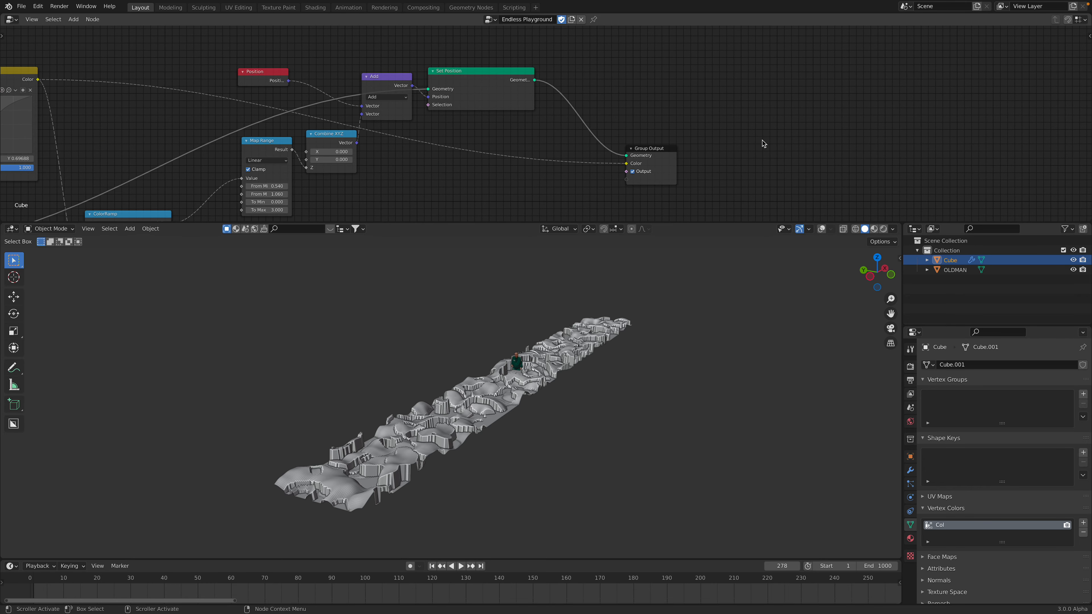
{"action": "left_click_drag", "start_coordinate": [665, 153], "coordinate": [677, 147]}
{"action": "middle_click_drag", "start_coordinate": [484, 87], "coordinate": [641, 88]}
{"action": "left_click_drag", "start_coordinate": [639, 84], "coordinate": [665, 71]}
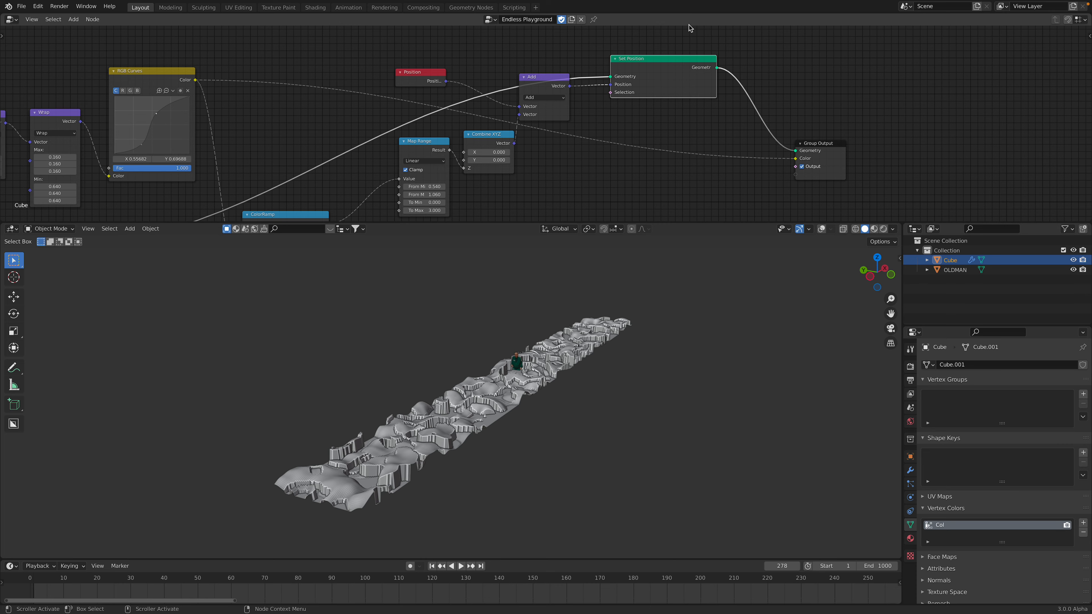
{"action": "left_click_drag", "start_coordinate": [565, 87], "coordinate": [558, 144]}
{"action": "left_click_drag", "start_coordinate": [492, 135], "coordinate": [496, 159]}
{"action": "left_click_drag", "start_coordinate": [652, 61], "coordinate": [648, 58]}
{"action": "scroll", "coordinate": [728, 111], "scroll_direction": "down", "scroll_amount": 3}
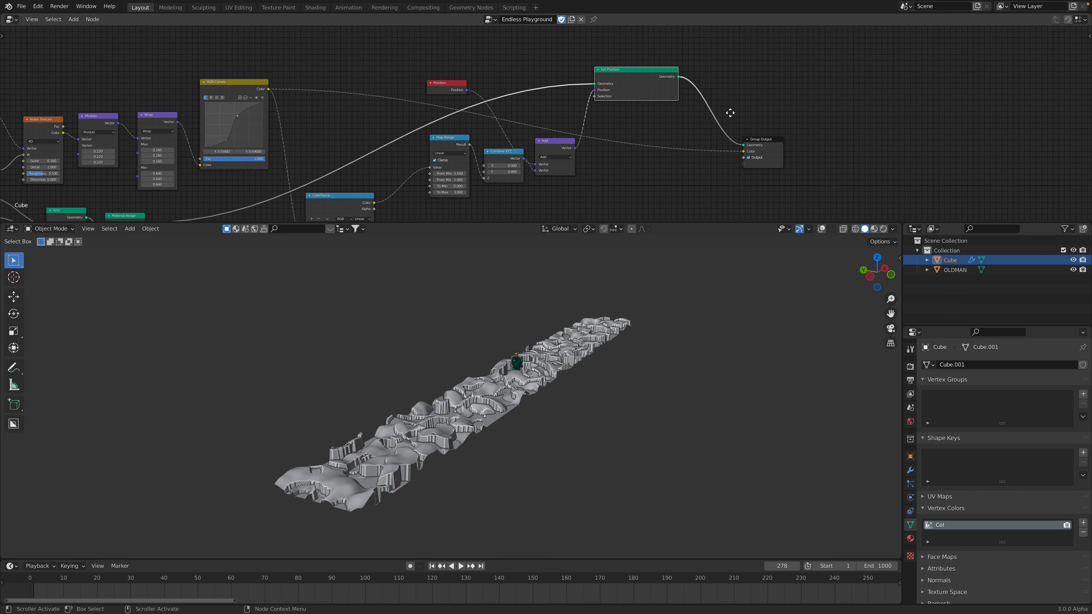
Step: Move the Group Input, both Multiply nodes and the Grid node away from the Material Assign node
{"action": "middle_click_drag", "start_coordinate": [728, 111], "coordinate": [873, 50]}
{"action": "middle_click_drag", "start_coordinate": [309, 181], "coordinate": [672, 116]}
{"action": "scroll", "coordinate": [699, 159], "scroll_direction": "up", "scroll_amount": 4}
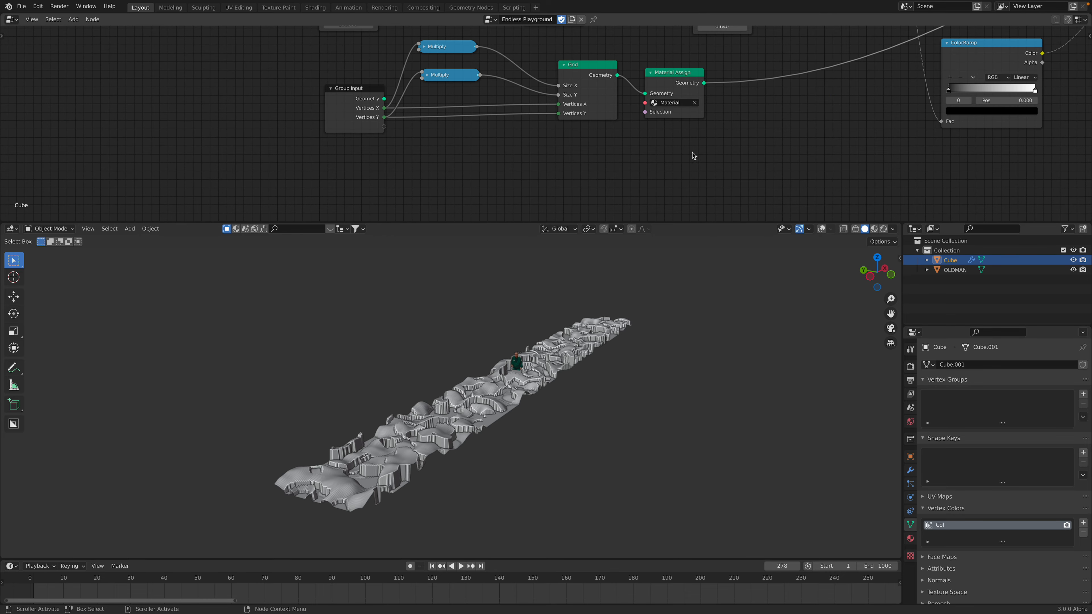
{"action": "middle_click_drag", "start_coordinate": [565, 100], "coordinate": [622, 144]}
{"action": "scroll", "coordinate": [622, 145], "scroll_direction": "up", "scroll_amount": 4}
{"action": "left_click_drag", "start_coordinate": [392, 152], "coordinate": [322, 150]}
{"action": "left_click_drag", "start_coordinate": [499, 87], "coordinate": [441, 90]}
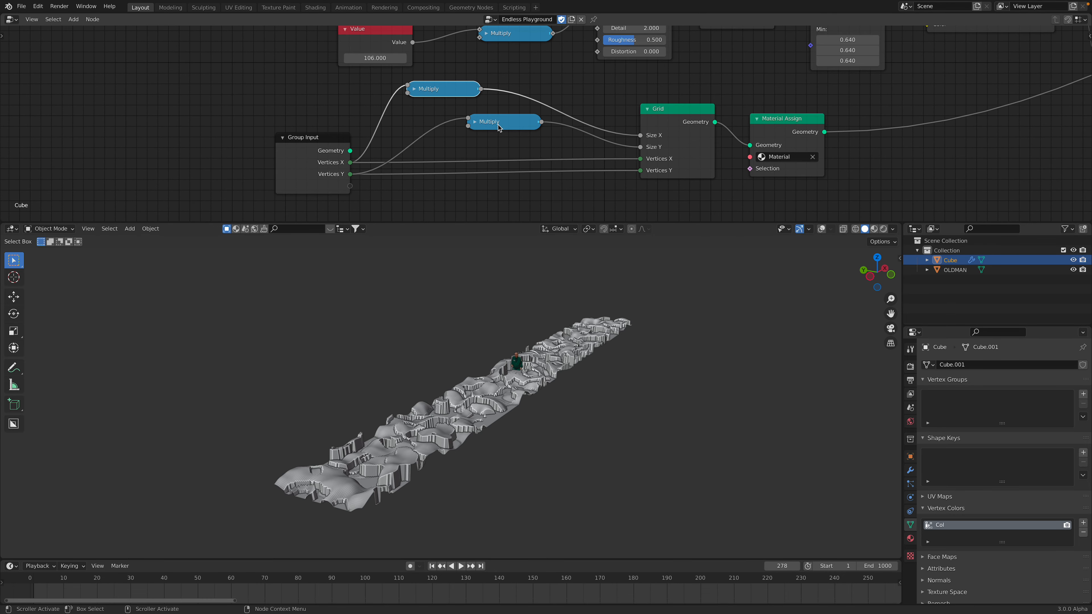
{"action": "left_click_drag", "start_coordinate": [503, 127], "coordinate": [439, 128]}
{"action": "left_click_drag", "start_coordinate": [667, 113], "coordinate": [597, 111]}
Step: Try 1000 for Vertices X and a smaller Vertices Y in the terrain's GeometryNodes modifier
{"action": "middle_click_drag", "start_coordinate": [594, 402], "coordinate": [563, 359]}
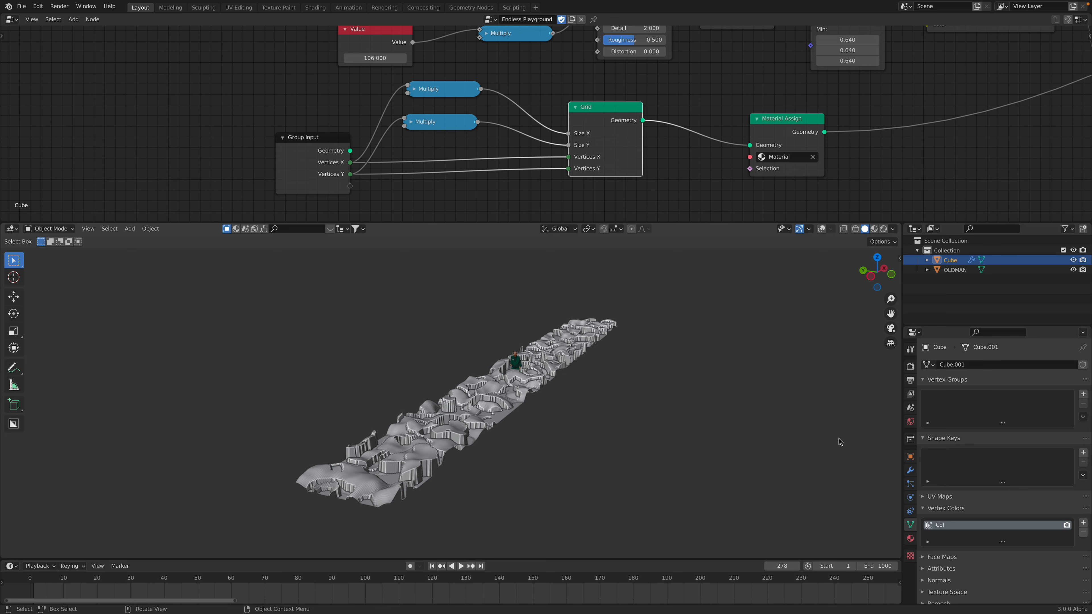
{"action": "left_click", "coordinate": [910, 470]}
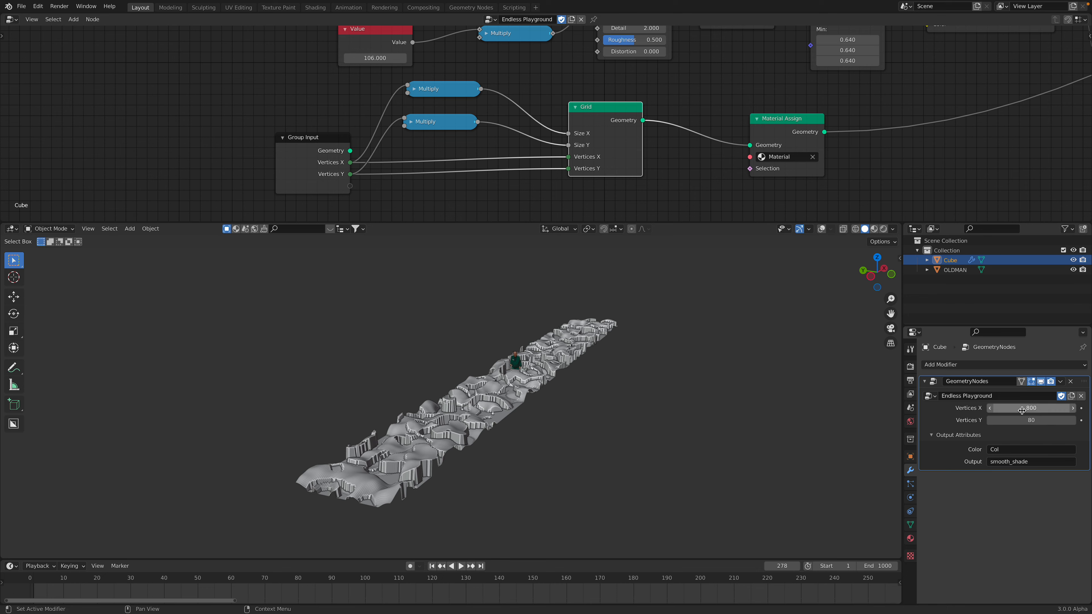
{"action": "mouse_move", "coordinate": [1031, 408]}
{"action": "left_mouse_down"}
{"action": "mouse_move", "coordinate": [1051, 408]}
{"action": "mouse_move", "coordinate": [1036, 408]}
{"action": "left_mouse_up"}
{"action": "scroll", "coordinate": [670, 430], "scroll_direction": "down", "scroll_amount": 1}
{"action": "middle_click_drag", "start_coordinate": [670, 430], "coordinate": [708, 425]}
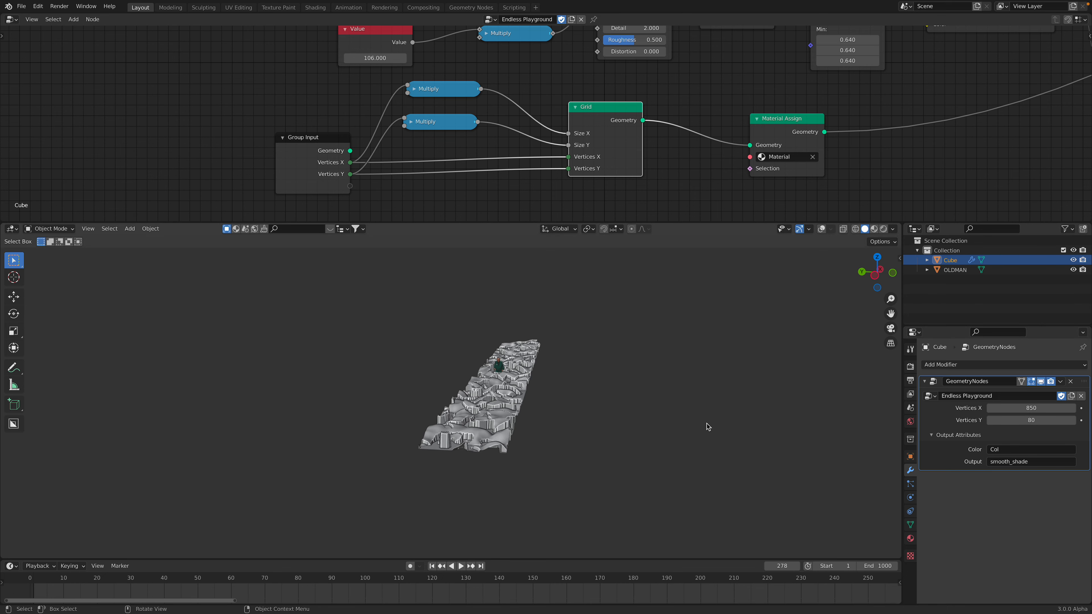
{"action": "scroll", "coordinate": [709, 425], "scroll_direction": "up", "scroll_amount": 3}
{"action": "left_click_drag", "start_coordinate": [1048, 406], "coordinate": [1019, 420]}
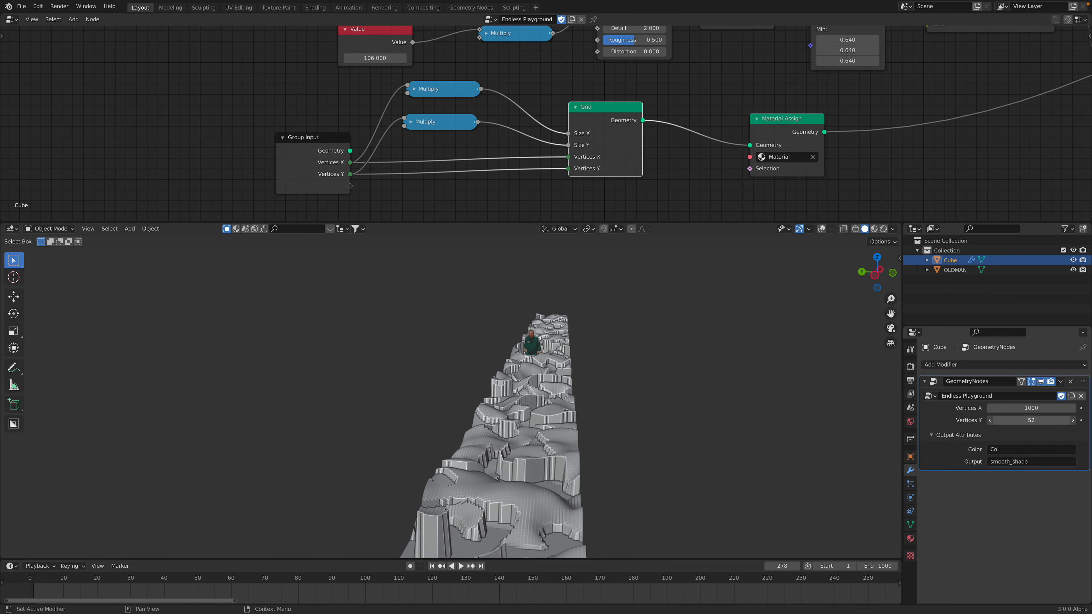
Step: Set Vertices X to 800 and Vertices Y to 80 in the terrain's GeometryNodes modifier
{"action": "left_click", "coordinate": [1030, 410]}
{"action": "type", "text": "800"}
{"action": "key", "text": "Tab"}
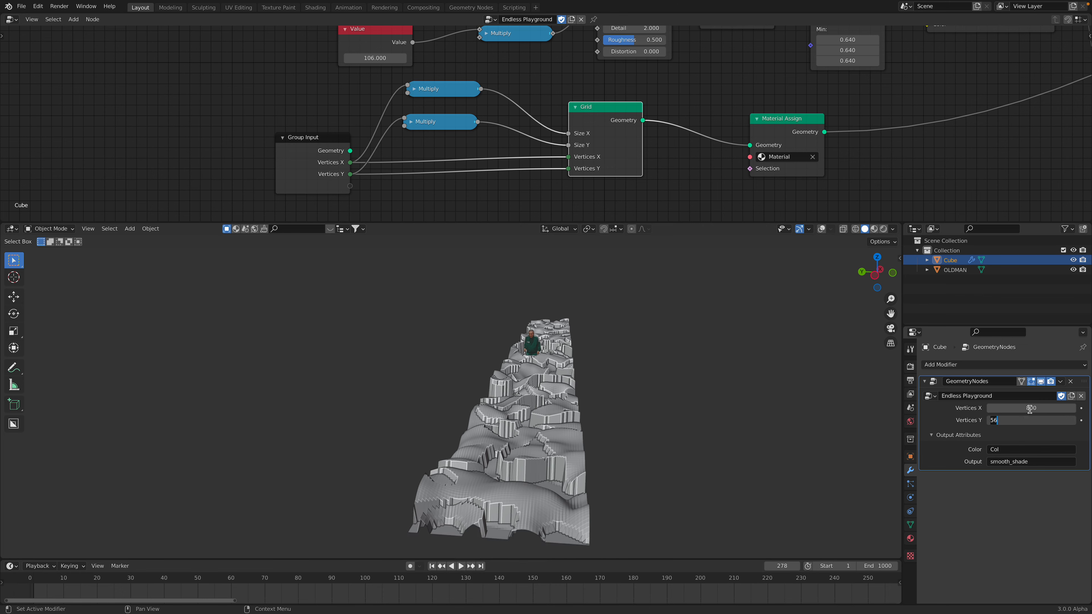
{"action": "type", "text": "80"}
{"action": "key", "text": "Return"}
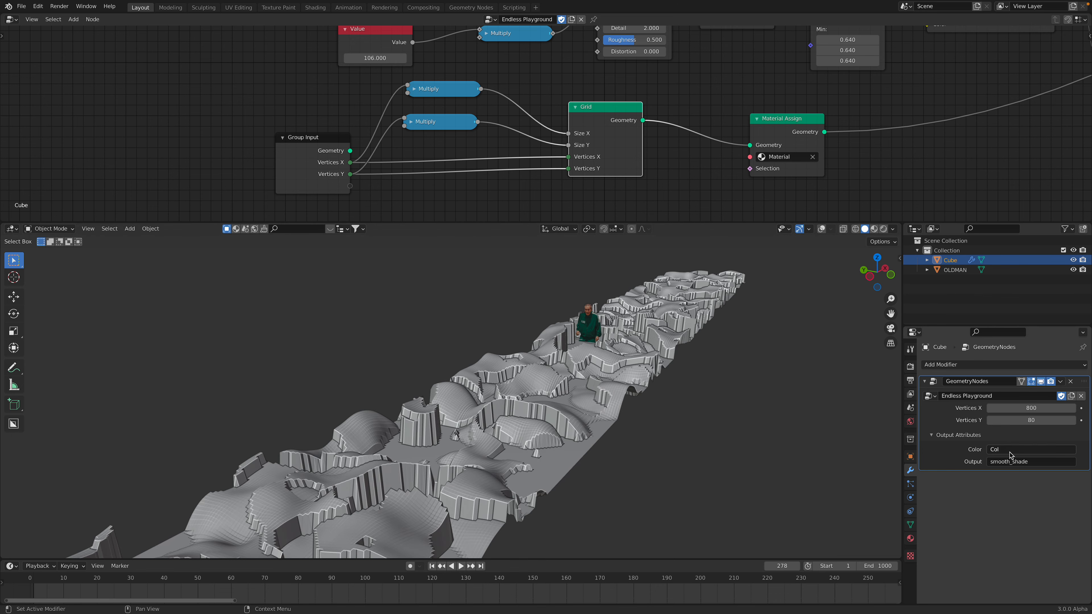
Step: Examine the node tree from the Grid to the Group Output alongside the terrain it generates
{"action": "middle_click_drag", "start_coordinate": [875, 118], "coordinate": [829, 149]}
{"action": "scroll", "coordinate": [829, 149], "scroll_direction": "down", "scroll_amount": 5}
{"action": "middle_click_drag", "start_coordinate": [879, 197], "coordinate": [542, 189]}
{"action": "middle_click_drag", "start_coordinate": [1066, 125], "coordinate": [615, 181]}
{"action": "middle_click_drag", "start_coordinate": [845, 156], "coordinate": [678, 165]}
{"action": "scroll", "coordinate": [658, 151], "scroll_direction": "up", "scroll_amount": 1}
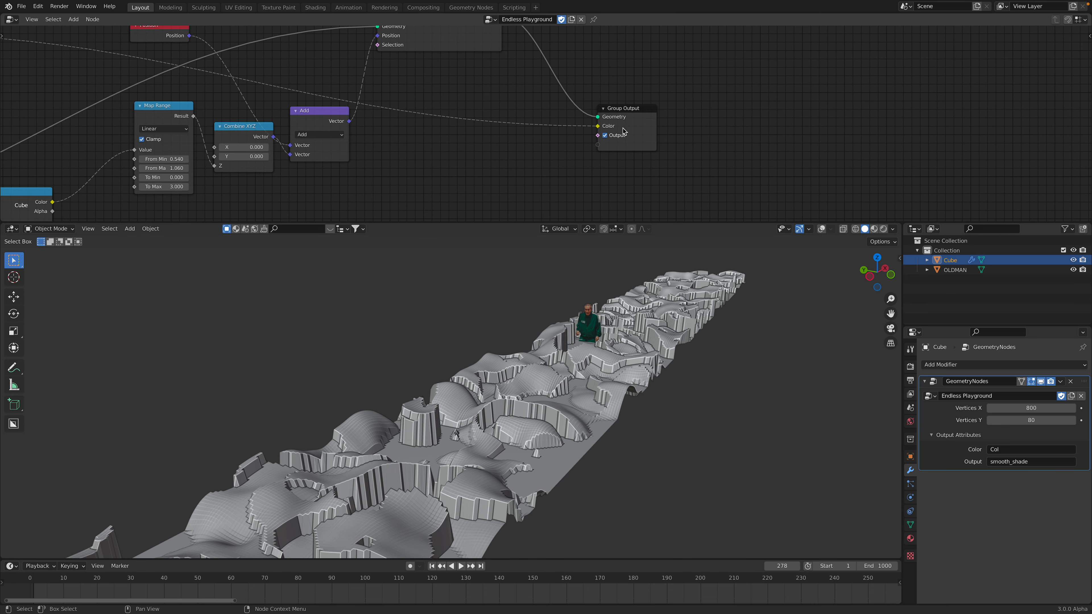
{"action": "scroll", "coordinate": [623, 172], "scroll_direction": "down", "scroll_amount": 1}
{"action": "middle_click_drag", "start_coordinate": [624, 172], "coordinate": [813, 129]}
{"action": "middle_click_drag", "start_coordinate": [694, 409], "coordinate": [786, 424]}
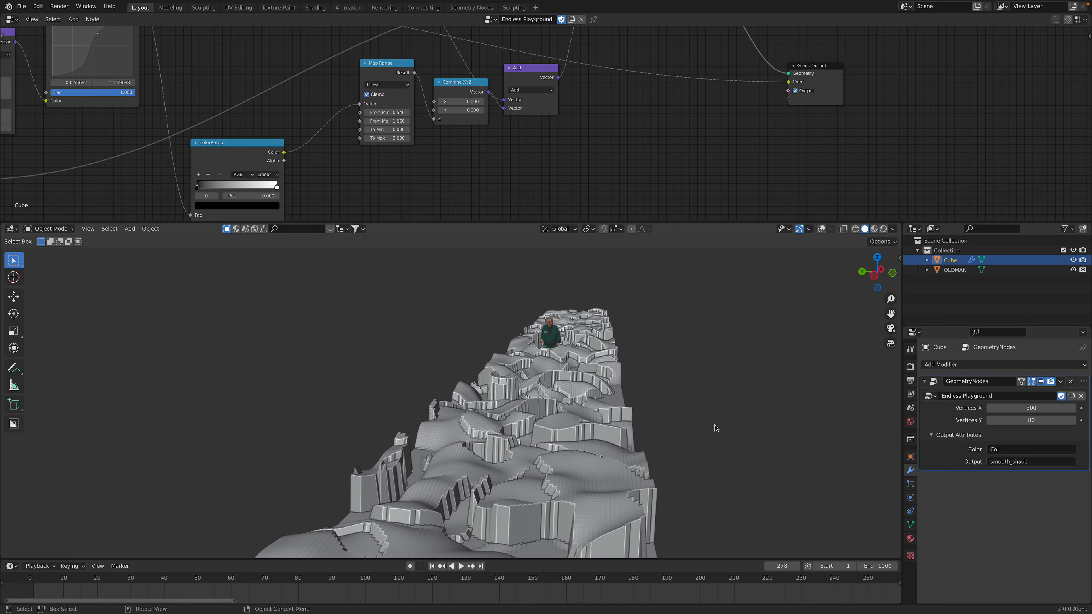
{"action": "middle_click_drag", "start_coordinate": [631, 397], "coordinate": [627, 410]}
{"action": "scroll", "coordinate": [520, 116], "scroll_direction": "down", "scroll_amount": 1}
{"action": "middle_click_drag", "start_coordinate": [512, 115], "coordinate": [599, 136]}
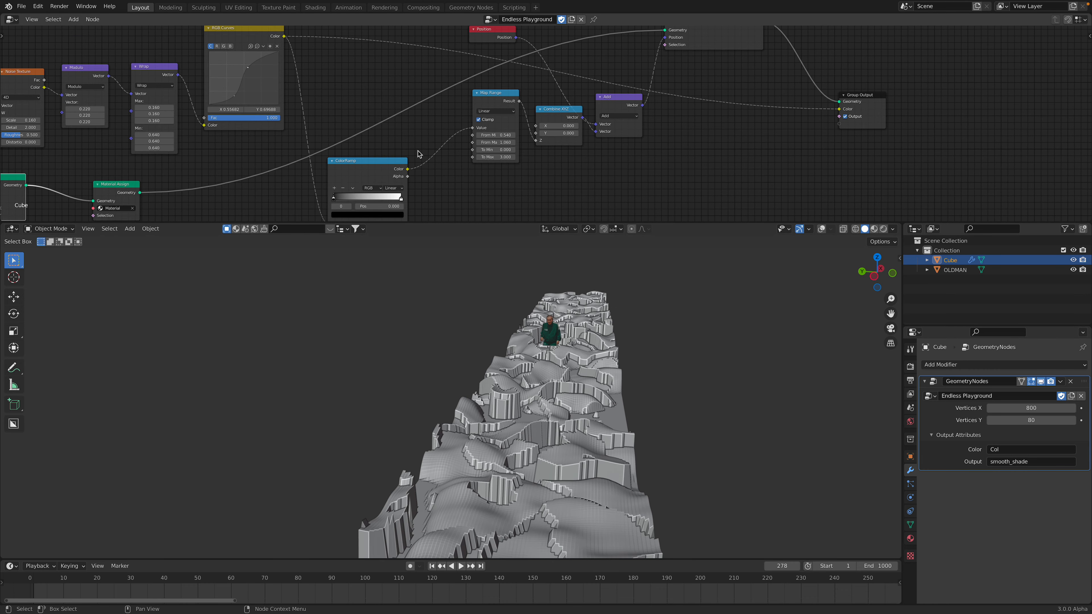
{"action": "middle_click_drag", "start_coordinate": [420, 149], "coordinate": [528, 159]}
Step: Enlarge the node editor and spread out the Position node and its neighbours in the noise branch
{"action": "left_click_drag", "start_coordinate": [512, 222], "coordinate": [512, 308]}
{"action": "middle_click_drag", "start_coordinate": [409, 192], "coordinate": [560, 192]}
{"action": "left_click_drag", "start_coordinate": [510, 87], "coordinate": [503, 88]}
{"action": "middle_click_drag", "start_coordinate": [65, 108], "coordinate": [485, 130]}
{"action": "scroll", "coordinate": [478, 130], "scroll_direction": "up", "scroll_amount": 4}
{"action": "left_click_drag", "start_coordinate": [324, 106], "coordinate": [261, 80]}
{"action": "middle_click_drag", "start_coordinate": [491, 192], "coordinate": [480, 138]}
{"action": "left_click_drag", "start_coordinate": [464, 115], "coordinate": [405, 113]}
{"action": "middle_click_drag", "start_coordinate": [490, 191], "coordinate": [477, 139]}
Step: Rearrange the Group Input, both Multiply nodes and the Grid node into a tidy row below the noise branch
{"action": "left_click_drag", "start_coordinate": [463, 213], "coordinate": [301, 209]}
{"action": "left_click_drag", "start_coordinate": [587, 169], "coordinate": [512, 177]}
{"action": "left_click_drag", "start_coordinate": [585, 198], "coordinate": [519, 199]}
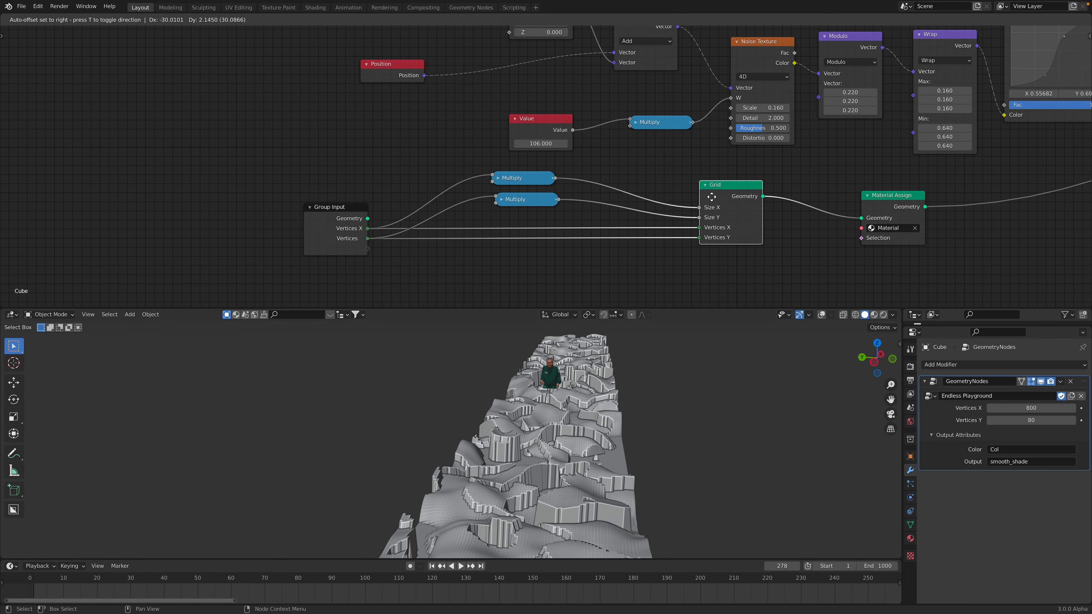
{"action": "left_click_drag", "start_coordinate": [726, 195], "coordinate": [614, 215]}
{"action": "left_click_drag", "start_coordinate": [543, 185], "coordinate": [543, 198]}
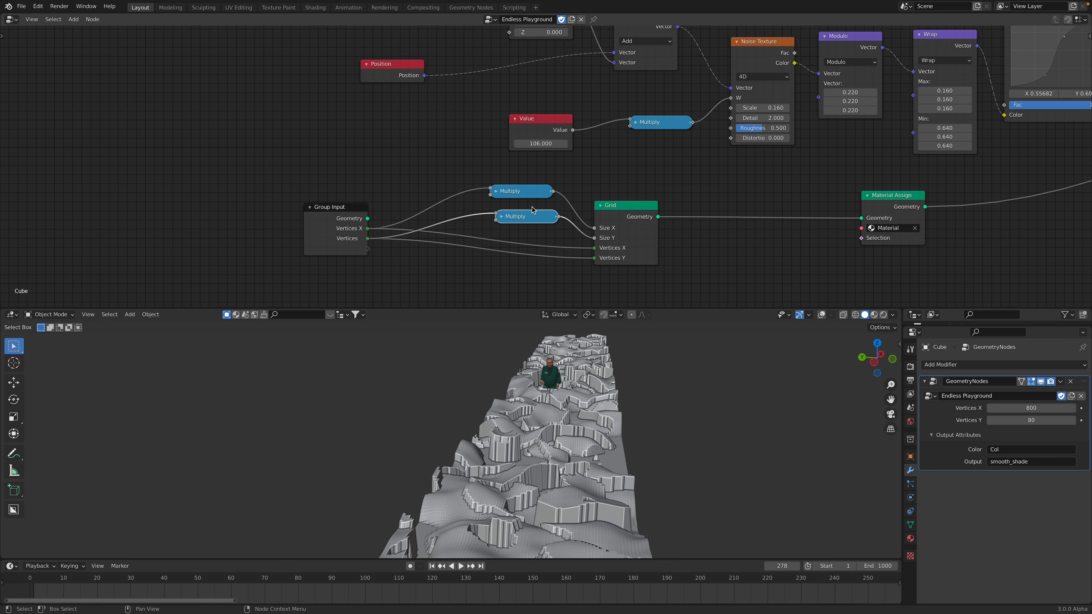
Step: Place the Material Assign node beside the Grid and tuck the 106 Value node and its Multiply node closer to the Noise Texture
{"action": "middle_click_drag", "start_coordinate": [722, 204], "coordinate": [553, 214]}
{"action": "left_click_drag", "start_coordinate": [720, 207], "coordinate": [626, 229]}
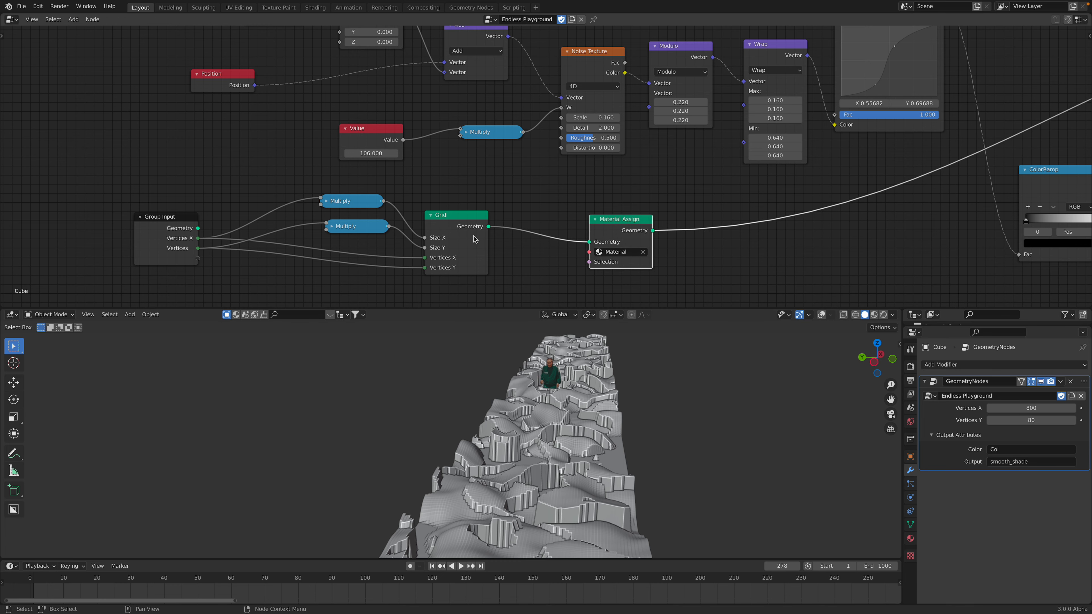
{"action": "middle_click_drag", "start_coordinate": [504, 179], "coordinate": [526, 230]}
{"action": "left_click_drag", "start_coordinate": [404, 184], "coordinate": [415, 157]}
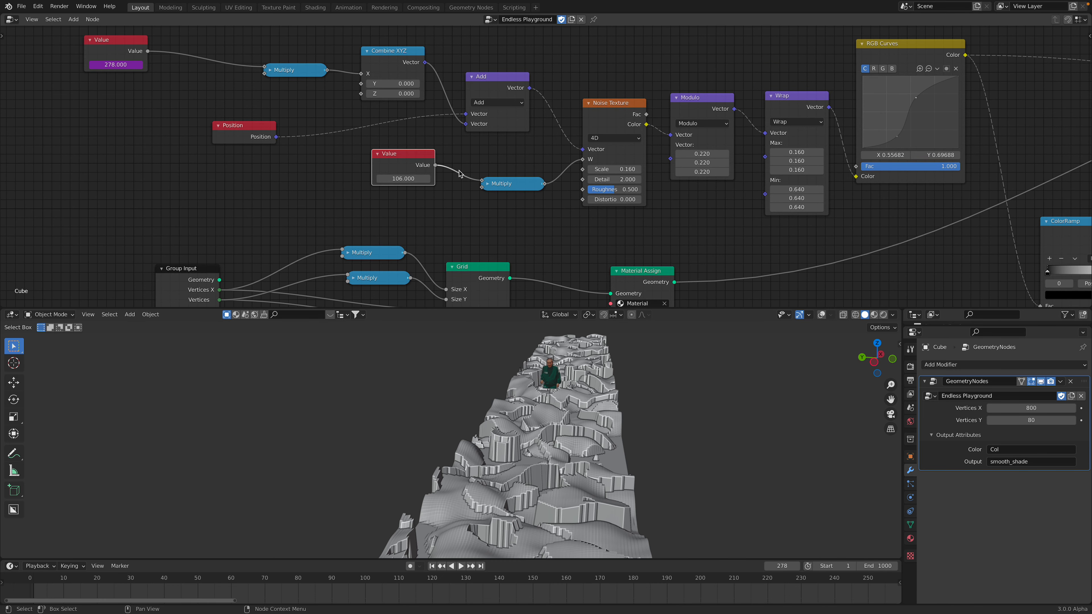
{"action": "left_click_drag", "start_coordinate": [503, 185], "coordinate": [501, 175]}
Step: Rearrange the frame-driven Value, its Multiply, the Combine XYZ and the Position nodes compactly ahead of the vector Add node
{"action": "middle_click_drag", "start_coordinate": [422, 199], "coordinate": [484, 227]}
{"action": "left_click_drag", "start_coordinate": [192, 71], "coordinate": [254, 70]}
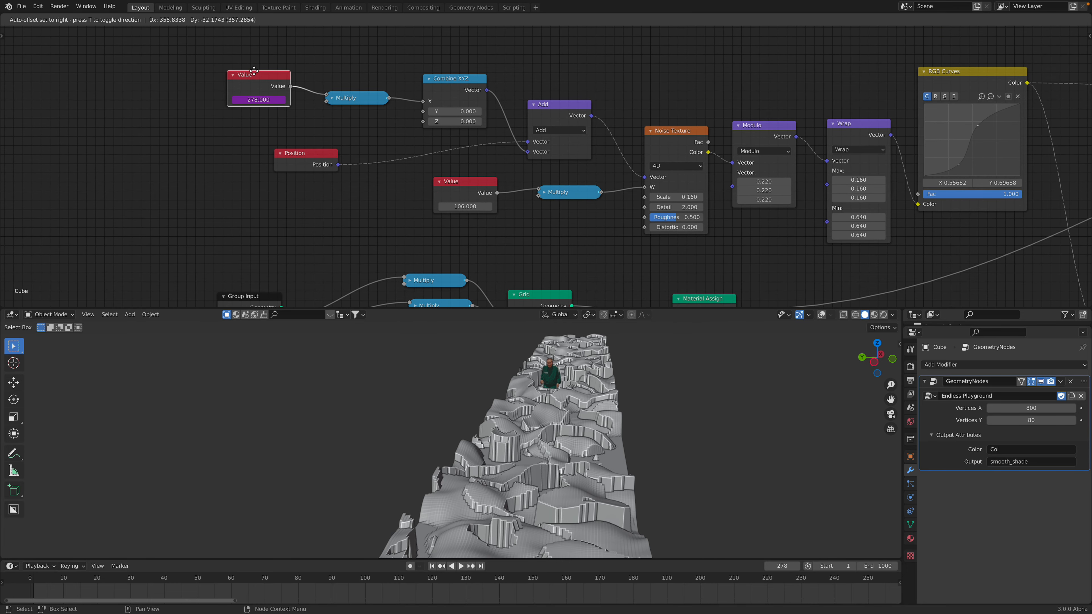
{"action": "left_click_drag", "start_coordinate": [435, 88], "coordinate": [423, 76]}
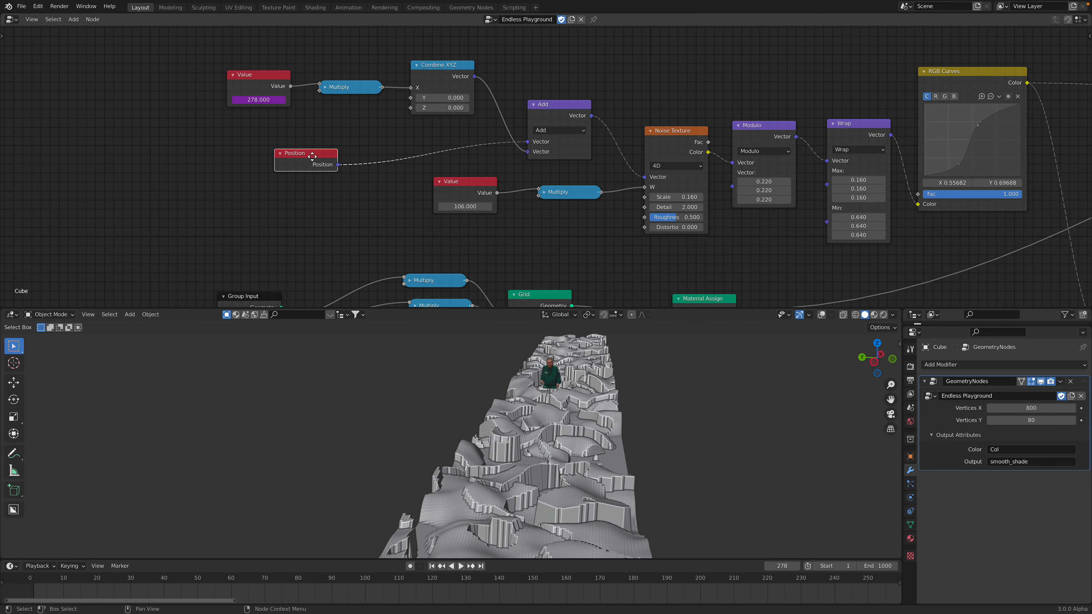
{"action": "left_click_drag", "start_coordinate": [308, 160], "coordinate": [348, 124]}
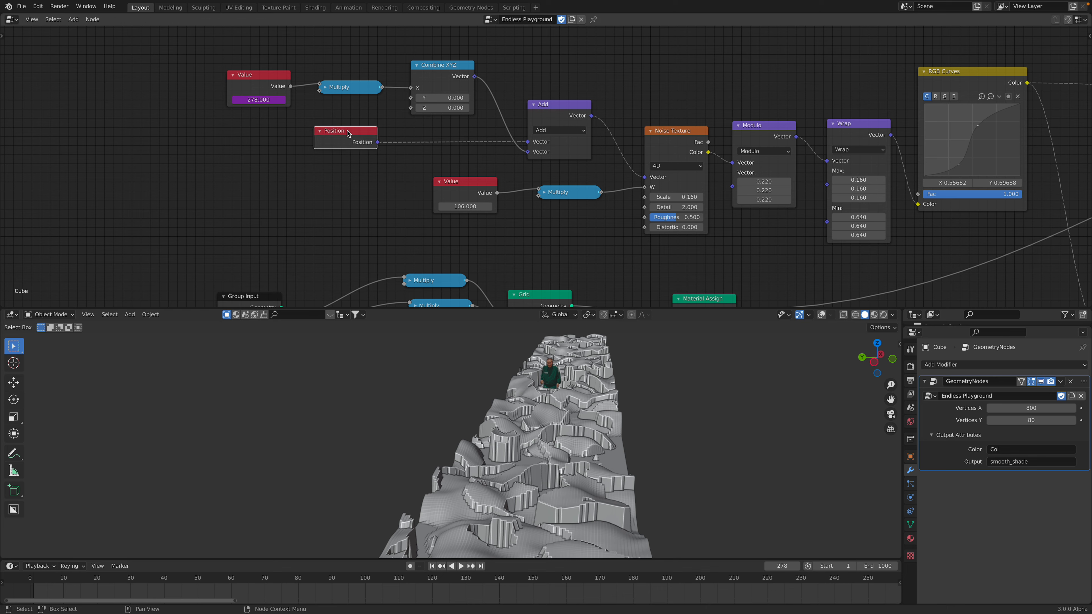
{"action": "left_click_drag", "start_coordinate": [348, 132], "coordinate": [433, 98]}
{"action": "left_click_drag", "start_coordinate": [505, 67], "coordinate": [331, 172]}
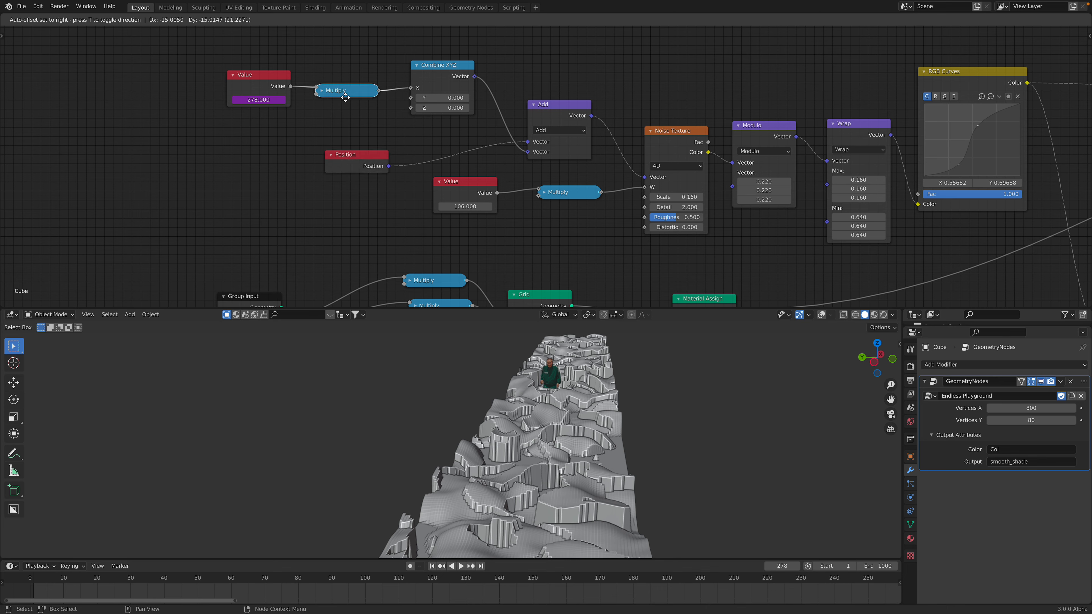
{"action": "left_click_drag", "start_coordinate": [270, 82], "coordinate": [250, 77]}
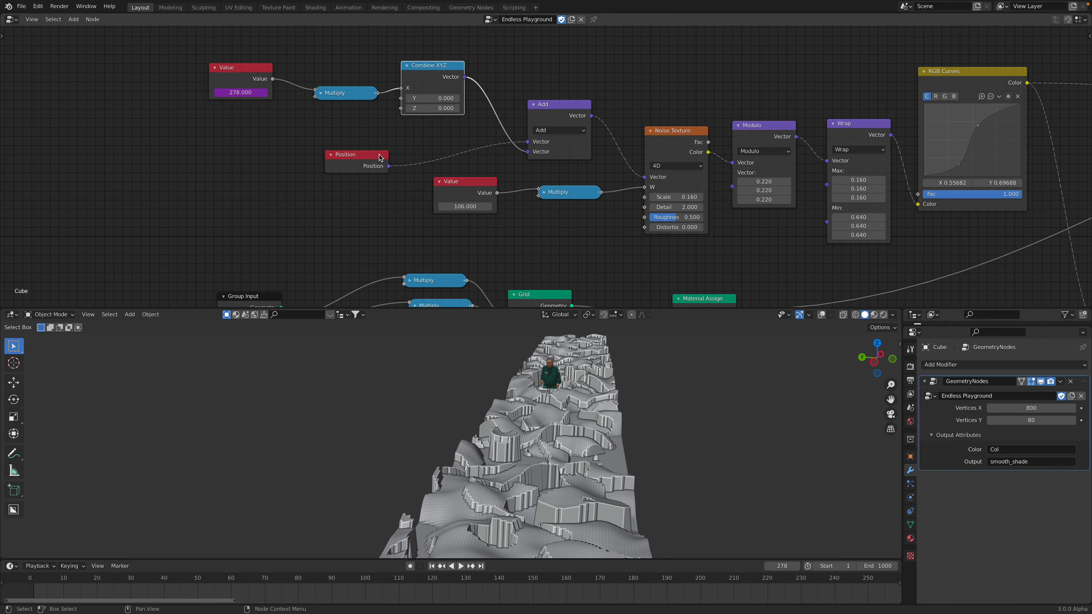
{"action": "left_click_drag", "start_coordinate": [380, 158], "coordinate": [360, 149]}
Step: Set the Value feeding the noise W input to 61.200 and the Noise Texture Scale to 0.180, previewing the animated terrain
{"action": "middle_click_drag", "start_coordinate": [401, 110], "coordinate": [231, 102]}
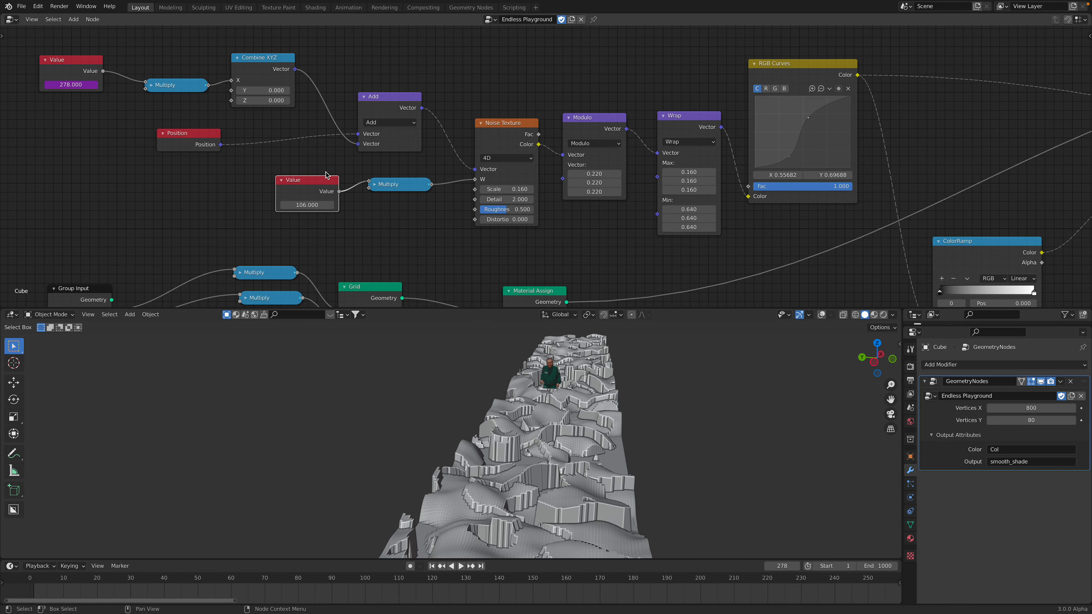
{"action": "left_click_drag", "start_coordinate": [311, 207], "coordinate": [232, 207]}
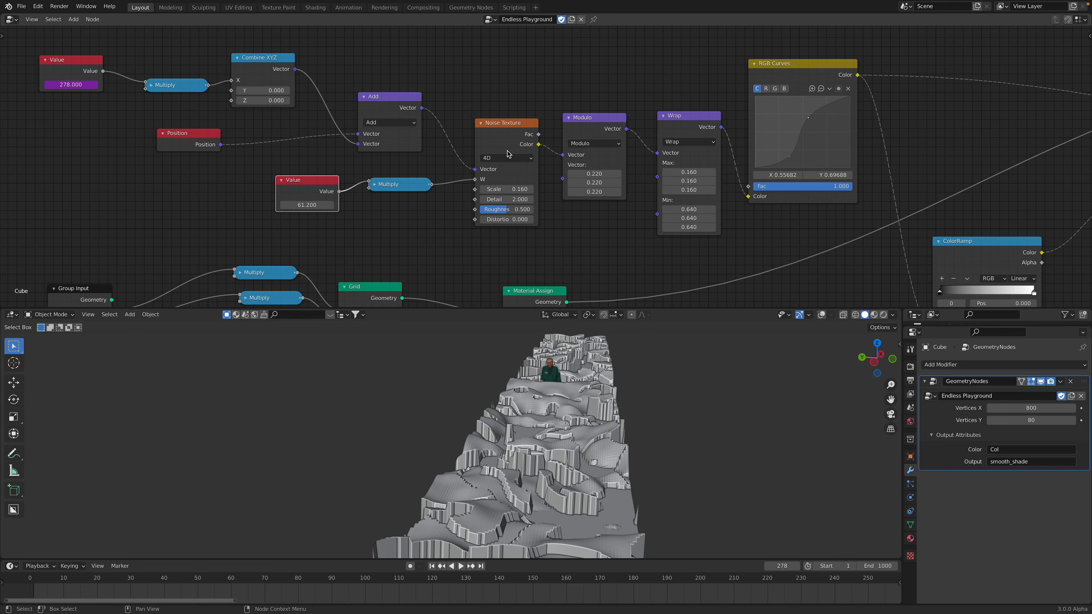
{"action": "mouse_move", "coordinate": [509, 189]}
{"action": "left_mouse_down"}
{"action": "mouse_move", "coordinate": [530, 189]}
{"action": "mouse_move", "coordinate": [513, 190]}
{"action": "left_mouse_up"}
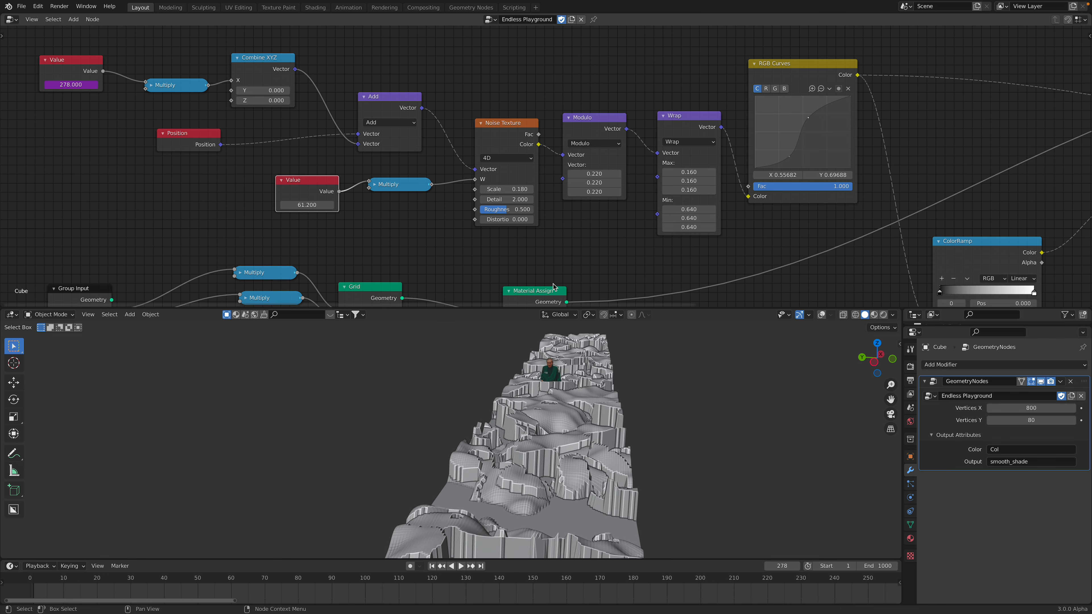
{"action": "scroll", "coordinate": [541, 219], "scroll_direction": "right", "scroll_amount": 1}
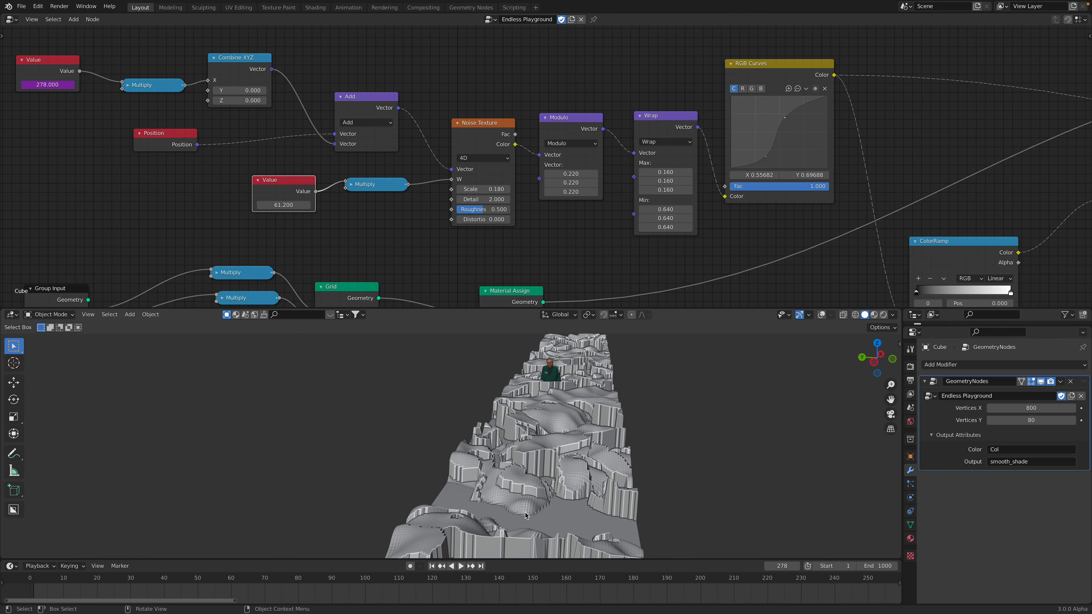
{"action": "middle_click_drag", "start_coordinate": [577, 412], "coordinate": [544, 429]}
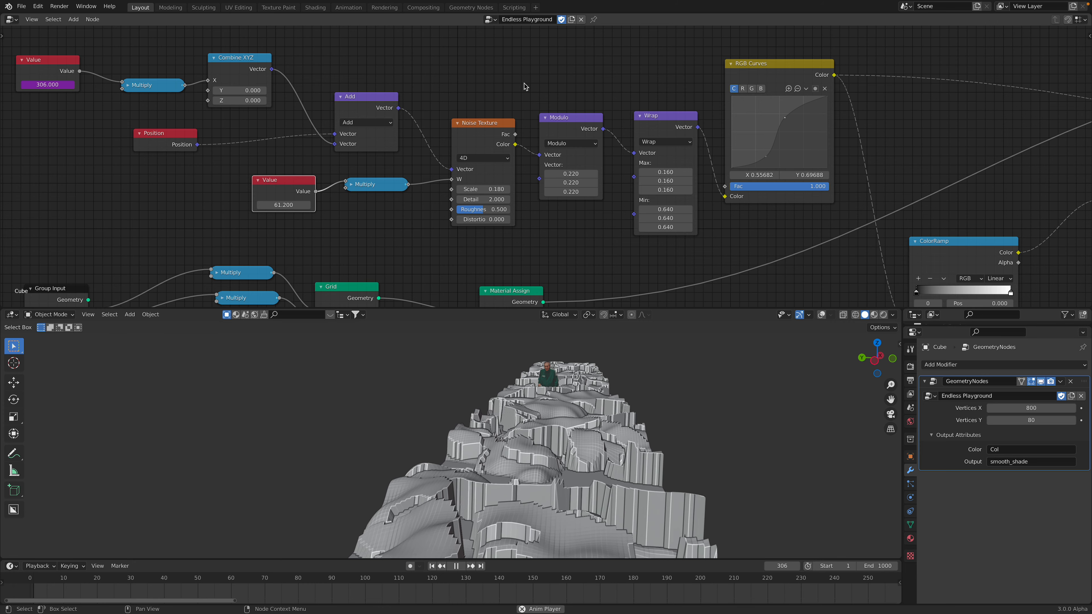
{"action": "key", "text": "space"}
Step: Set all Modulo vector values to 0.260, and link the noise Color to Wrap's Vector and the Modulo output to its Max
{"action": "scroll", "coordinate": [580, 187], "scroll_direction": "up", "scroll_amount": 2}
{"action": "left_click_drag", "start_coordinate": [580, 176], "coordinate": [585, 201], "text": "shift"}
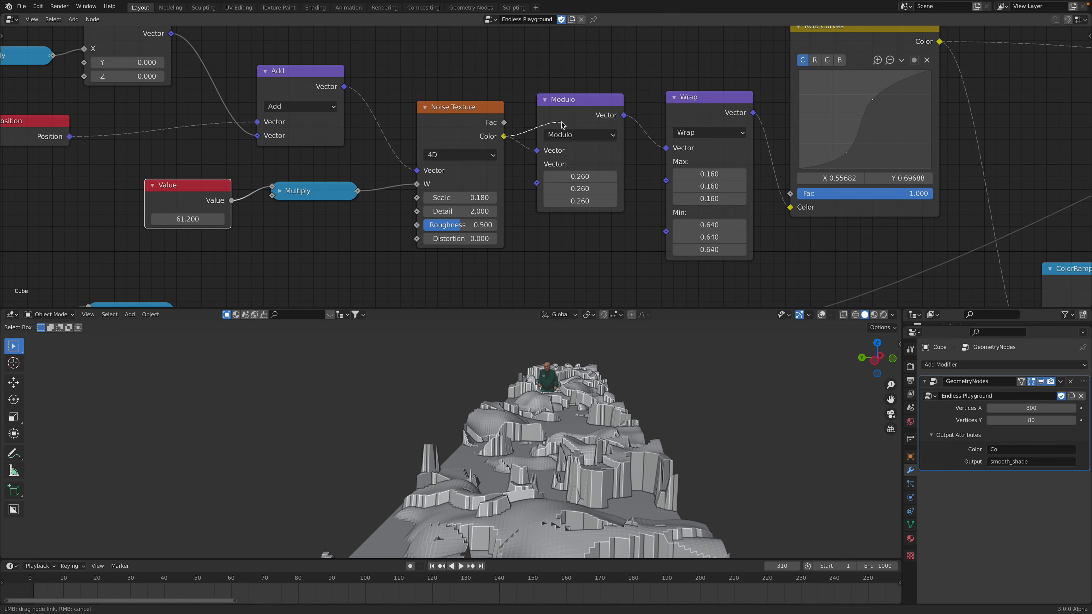
{"action": "left_click_drag", "start_coordinate": [660, 147], "coordinate": [661, 149]}
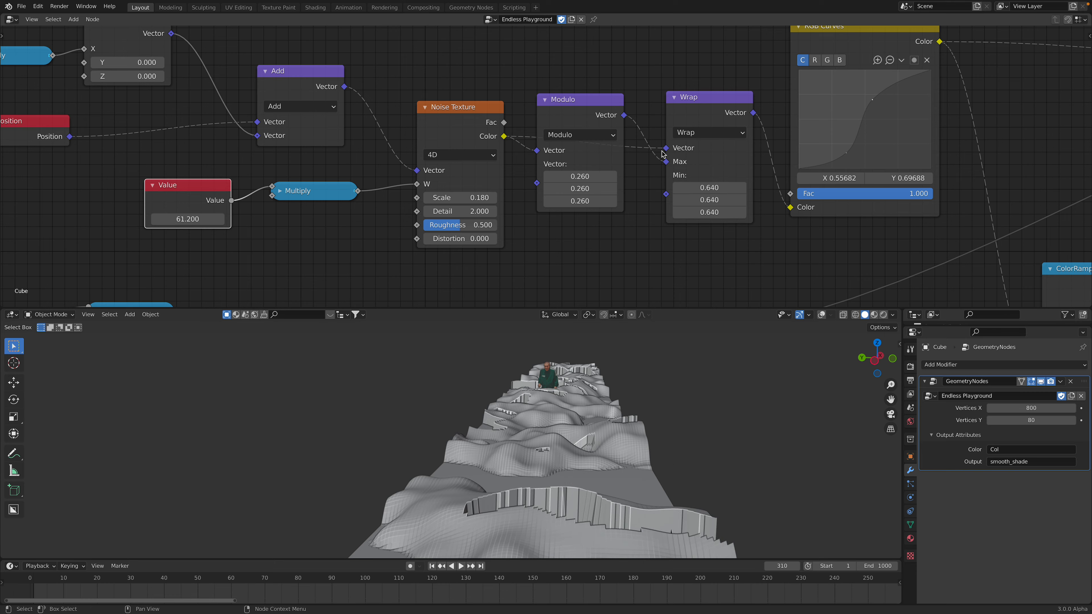
Step: Preview the animated terrain from another angle and set all three Min values of the Wrap node to 0.580
{"action": "middle_click_drag", "start_coordinate": [662, 151], "coordinate": [620, 123]}
{"action": "middle_click_drag", "start_coordinate": [601, 429], "coordinate": [576, 457]}
{"action": "key", "text": "space"}
{"action": "key", "text": "space"}
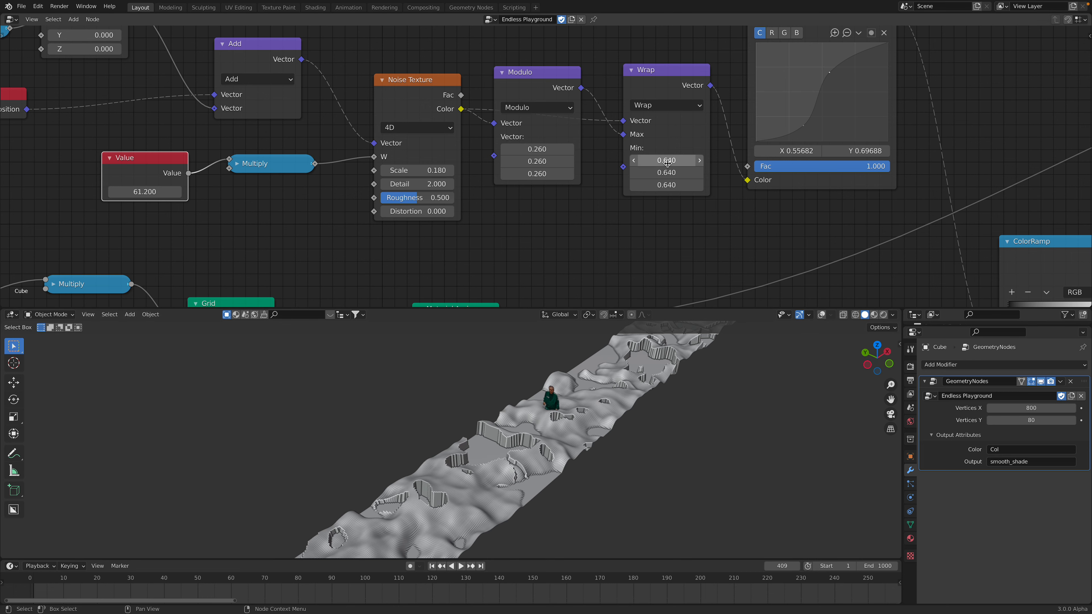
{"action": "mouse_move", "coordinate": [666, 160]}
{"action": "left_mouse_down"}
{"action": "mouse_move", "coordinate": [696, 161]}
{"action": "mouse_move", "coordinate": [645, 160]}
{"action": "mouse_move", "coordinate": [672, 160]}
{"action": "left_mouse_up"}
{"action": "middle_click_drag", "start_coordinate": [668, 173], "coordinate": [646, 135]}
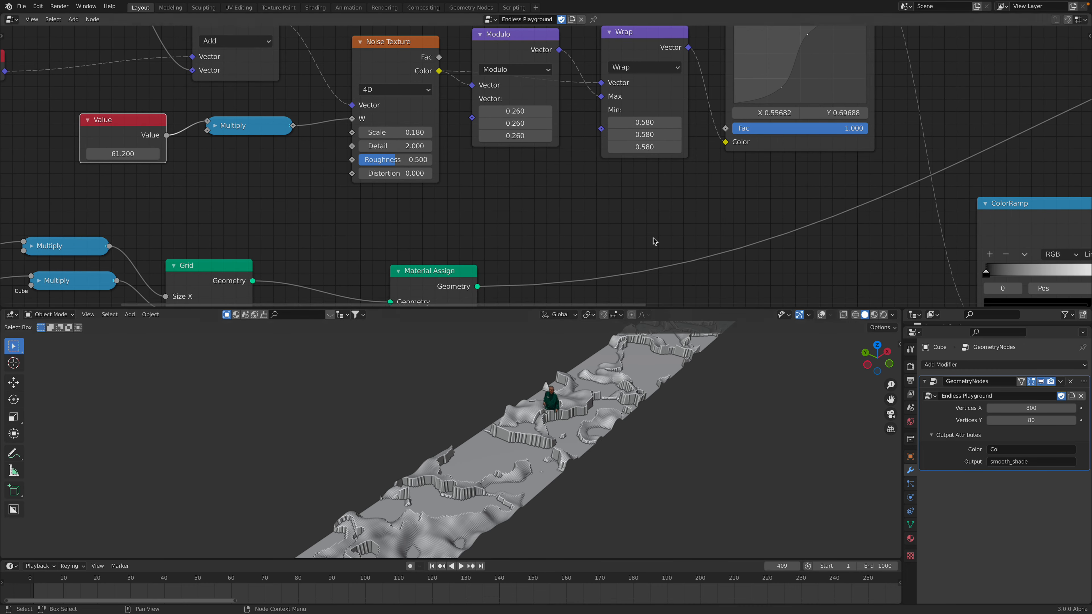
Step: Turn off Clamp in the Map Range node and play the animation to check the terrain heights
{"action": "middle_click_drag", "start_coordinate": [705, 170], "coordinate": [566, 224]}
{"action": "middle_click_drag", "start_coordinate": [637, 134], "coordinate": [605, 167]}
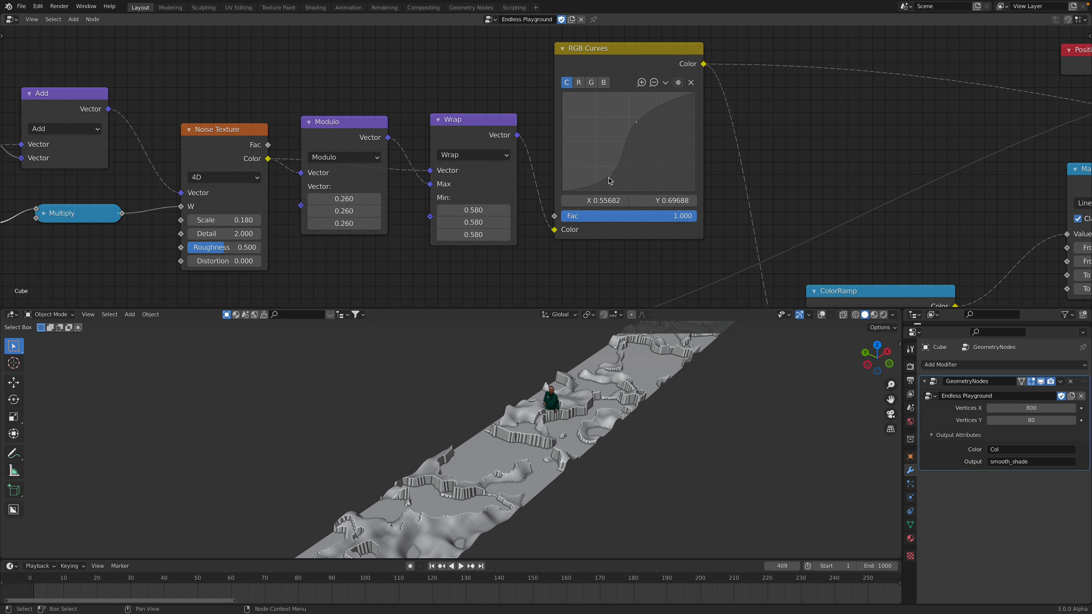
{"action": "left_click_drag", "start_coordinate": [601, 168], "coordinate": [605, 174]}
{"action": "scroll", "coordinate": [644, 178], "scroll_direction": "down", "scroll_amount": 3}
{"action": "middle_click_drag", "start_coordinate": [706, 193], "coordinate": [624, 122]}
{"action": "middle_click_drag", "start_coordinate": [705, 167], "coordinate": [632, 181]}
{"action": "left_click", "coordinate": [794, 151]}
{"action": "left_click", "coordinate": [794, 150]}
{"action": "left_click", "coordinate": [794, 150]}
{"action": "middle_click_drag", "start_coordinate": [612, 495], "coordinate": [585, 402]}
{"action": "key", "text": "space"}
{"action": "key", "text": "space"}
Step: Reshape the curve in the RGB Curves node, placing its lower point at X 0.40909, Y 0.16875
{"action": "middle_click_drag", "start_coordinate": [643, 205], "coordinate": [646, 227]}
{"action": "left_click_drag", "start_coordinate": [645, 227], "coordinate": [657, 218]}
{"action": "middle_click_drag", "start_coordinate": [535, 174], "coordinate": [537, 190]}
{"action": "left_click_drag", "start_coordinate": [479, 85], "coordinate": [499, 110]}
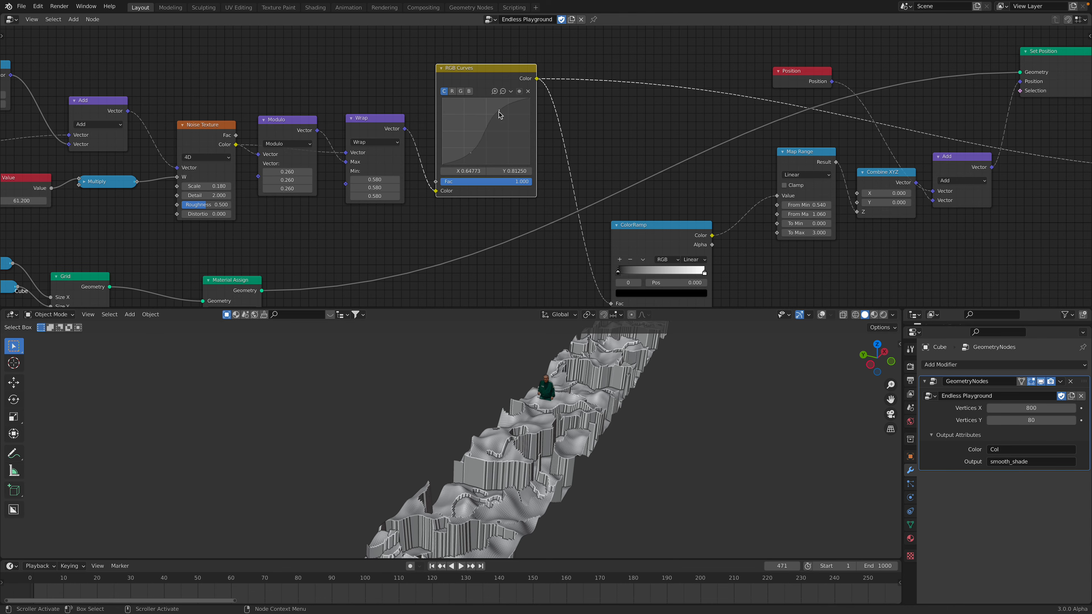
{"action": "left_click_drag", "start_coordinate": [470, 153], "coordinate": [477, 153]}
{"action": "left_click_drag", "start_coordinate": [493, 109], "coordinate": [497, 110]}
{"action": "left_click_drag", "start_coordinate": [477, 155], "coordinate": [467, 135]}
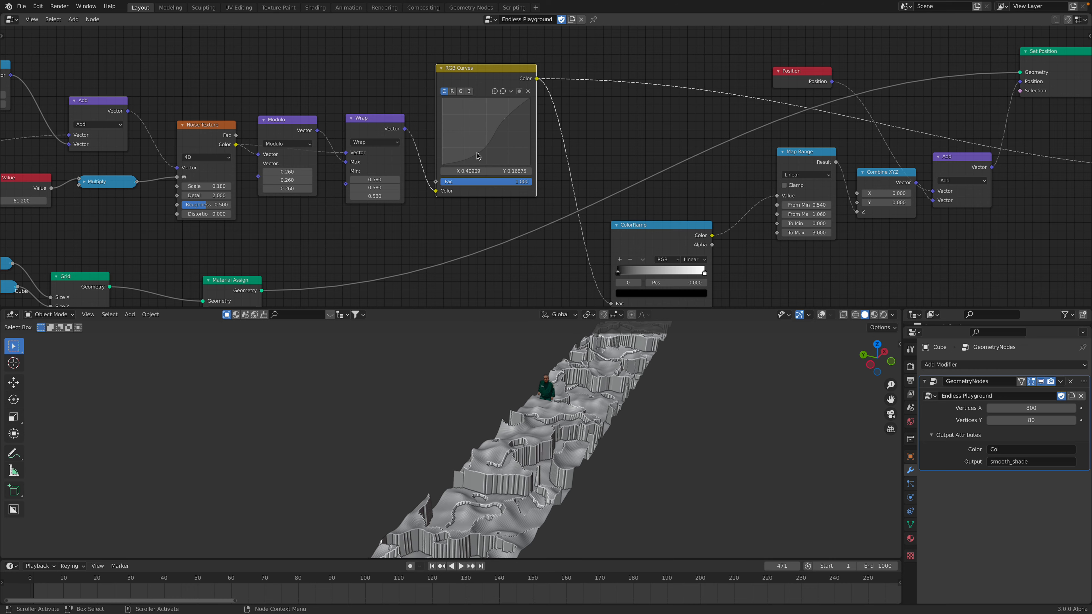
Step: Lower the Modulo node beneath the link from the noise to Wrap and set its three vector values to 0.300
{"action": "middle_click_drag", "start_coordinate": [292, 127], "coordinate": [333, 130]}
{"action": "left_click_drag", "start_coordinate": [333, 130], "coordinate": [334, 171]}
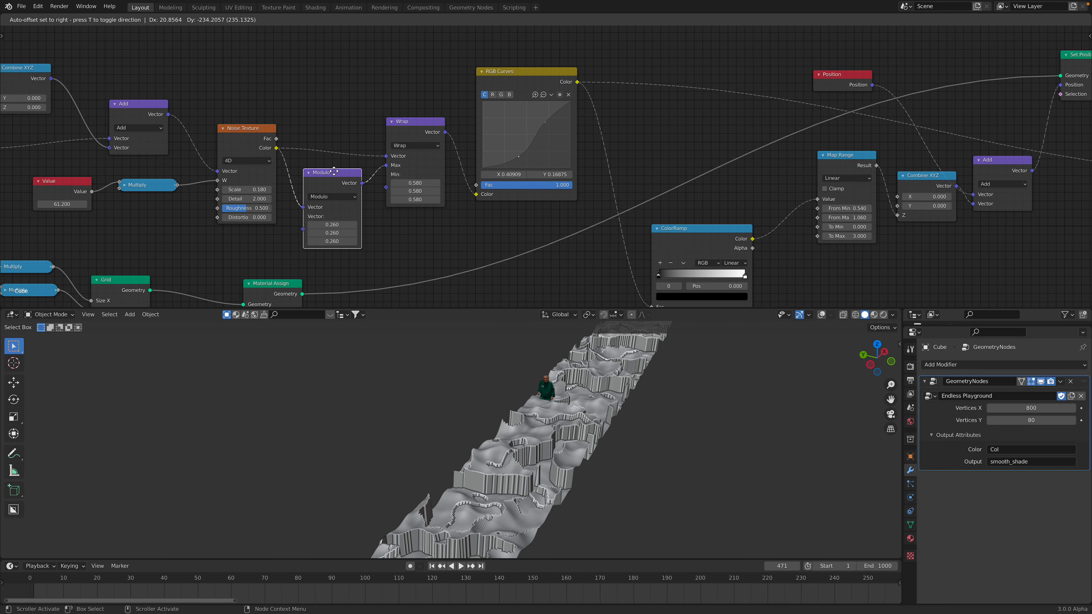
{"action": "left_click_drag", "start_coordinate": [332, 221], "coordinate": [342, 221]}
Step: Mute the Modulo and Wrap nodes temporarily to compare the terrain from plain noise, and re-enable both
{"action": "middle_click_drag", "start_coordinate": [376, 170], "coordinate": [379, 139]}
{"action": "key", "text": "m"}
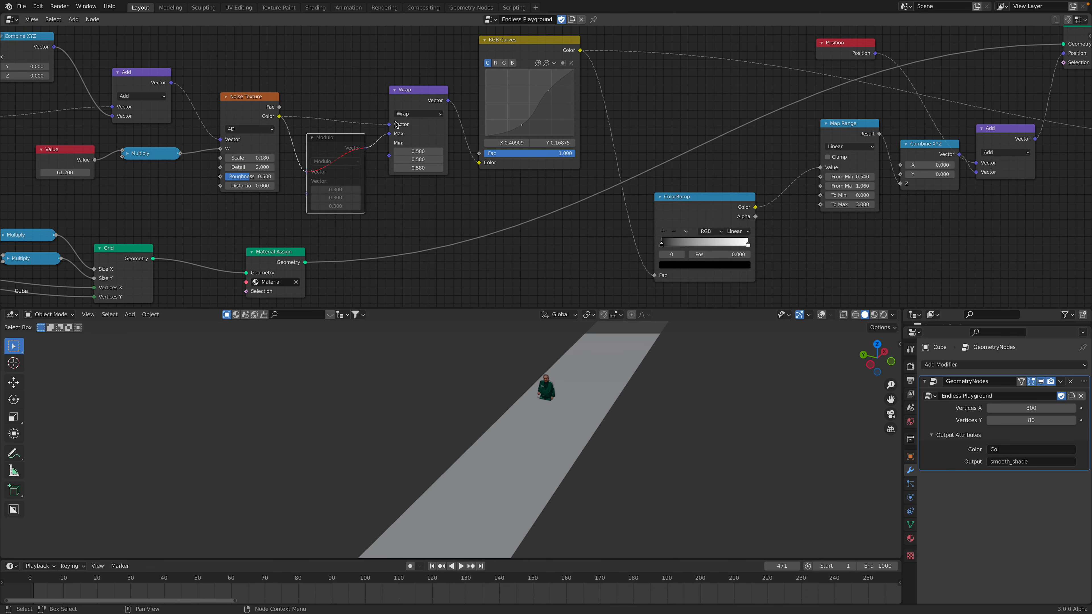
{"action": "key", "text": "m"}
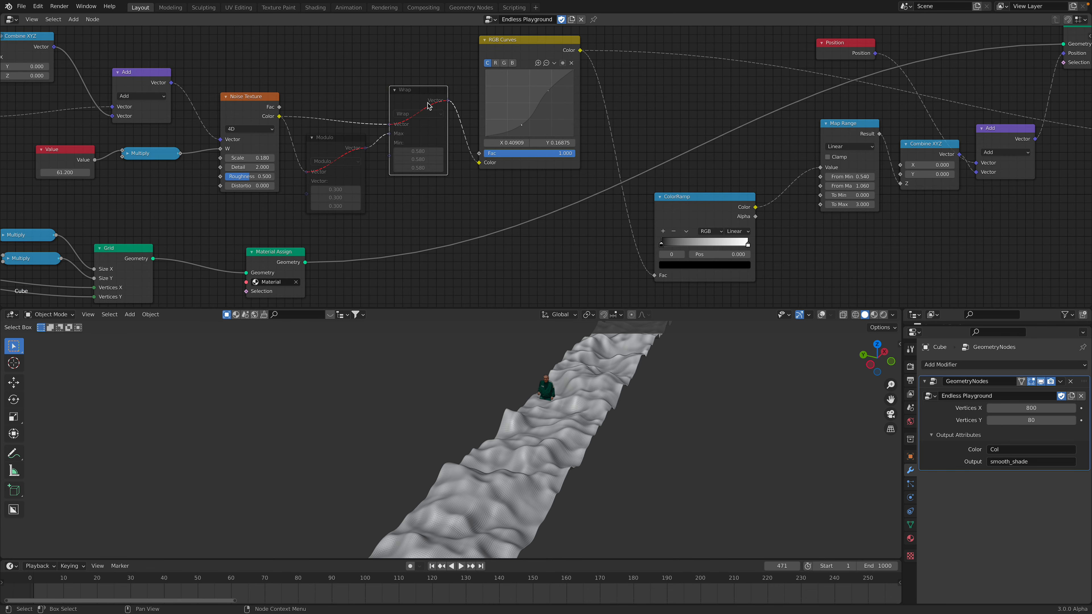
{"action": "left_click_drag", "start_coordinate": [340, 141], "coordinate": [338, 120]}
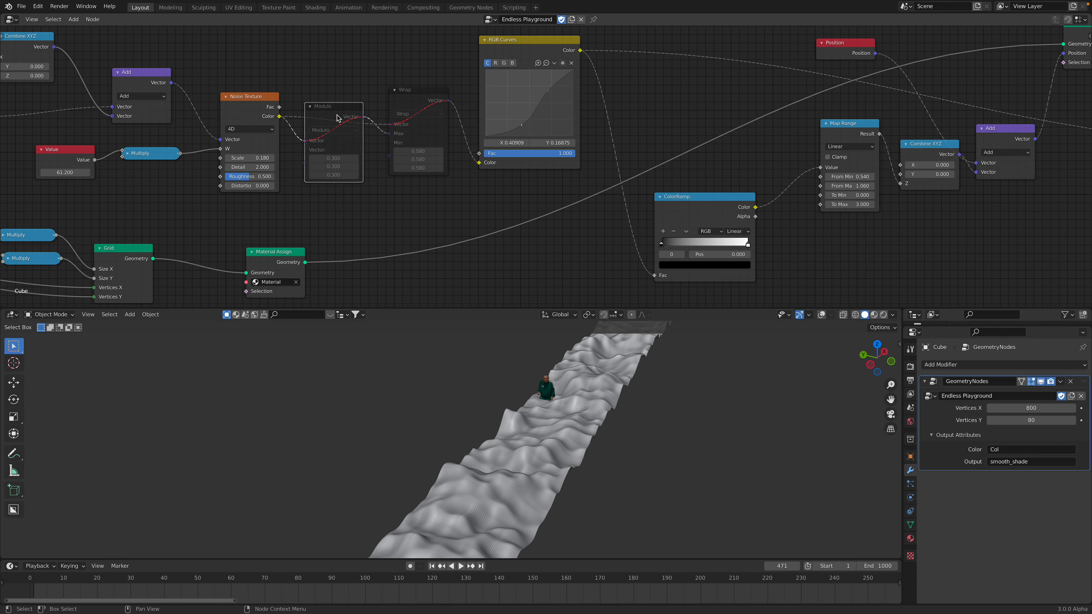
{"action": "left_click_drag", "start_coordinate": [326, 121], "coordinate": [323, 142]}
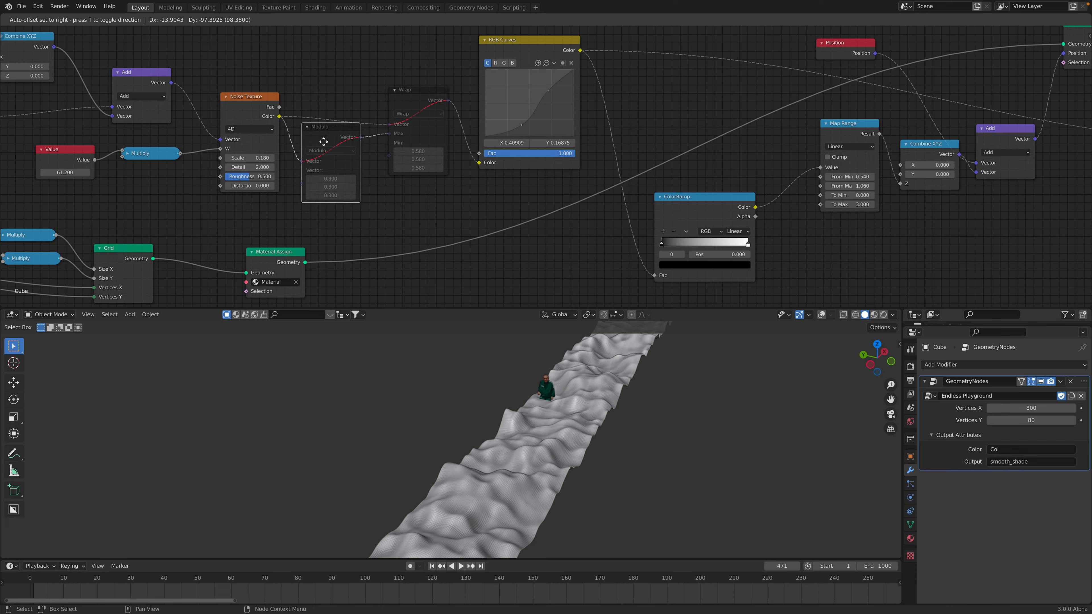
{"action": "middle_click_drag", "start_coordinate": [468, 148], "coordinate": [355, 136]}
{"action": "left_click", "coordinate": [565, 189]}
{"action": "middle_click_drag", "start_coordinate": [514, 161], "coordinate": [414, 168]}
{"action": "key", "text": "m"}
{"action": "key", "text": "m"}
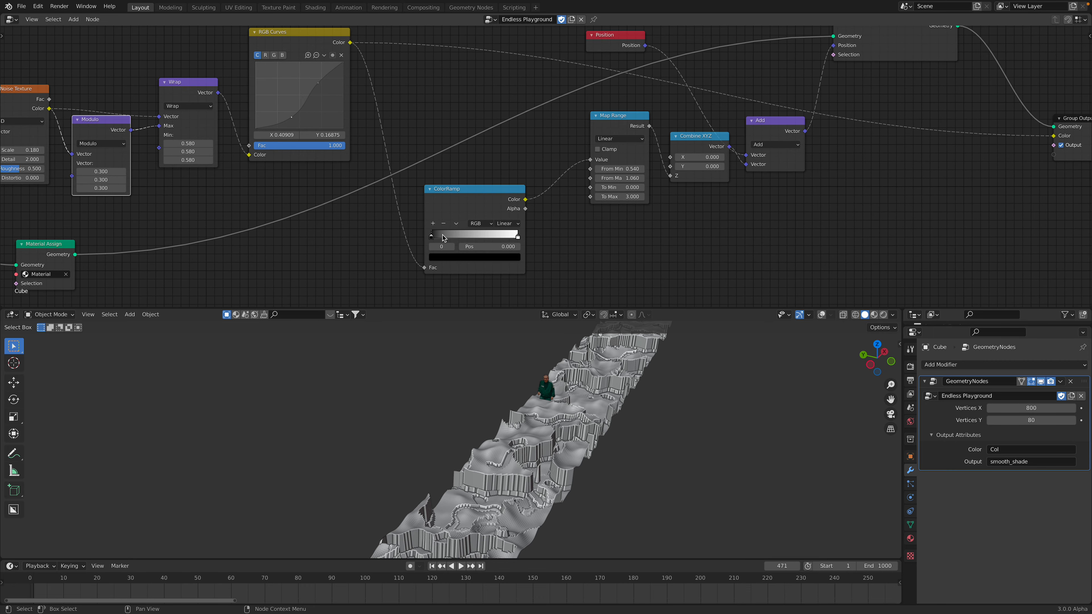
Step: Move the ColorRamp's black stop to position 0.227 and pull its white stop inward for a tighter gradient
{"action": "scroll", "coordinate": [444, 238], "scroll_direction": "up", "scroll_amount": 1}
{"action": "mouse_move", "coordinate": [431, 243]}
{"action": "left_mouse_down"}
{"action": "mouse_move", "coordinate": [461, 242]}
{"action": "mouse_move", "coordinate": [438, 243]}
{"action": "left_mouse_up"}
{"action": "left_click_drag", "start_coordinate": [516, 244], "coordinate": [447, 244]}
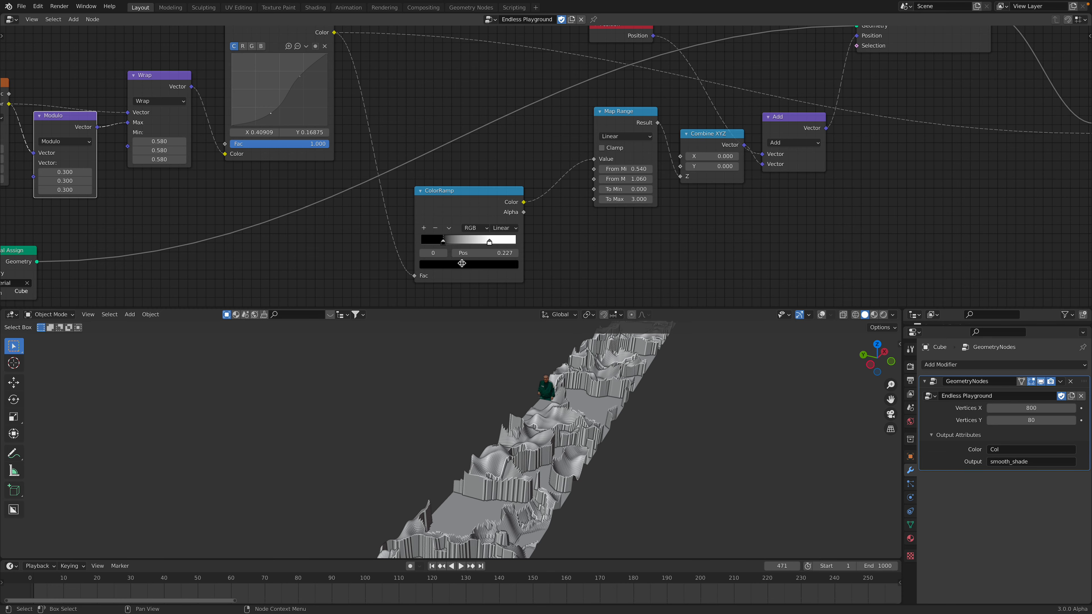
{"action": "middle_click_drag", "start_coordinate": [462, 264], "coordinate": [561, 258]}
Step: Disconnect the Modulo output from the Wrap node and set Wrap's Max values to 0.840 and Min values to 0.500
{"action": "mouse_move", "coordinate": [162, 116]}
{"action": "left_mouse_down"}
{"action": "mouse_move", "coordinate": [165, 133]}
{"action": "mouse_move", "coordinate": [162, 123]}
{"action": "left_mouse_up"}
{"action": "left_click_drag", "start_coordinate": [258, 125], "coordinate": [321, 126]}
{"action": "left_click_drag", "start_coordinate": [258, 163], "coordinate": [247, 163]}
Step: Set Map Range's From Min to 0.740, From Max to 1.560 and To Max to 2.640, and reposition the neighbouring ColorRamp
{"action": "middle_click_drag", "start_coordinate": [720, 174], "coordinate": [618, 150]}
{"action": "left_click_drag", "start_coordinate": [623, 140], "coordinate": [652, 148]}
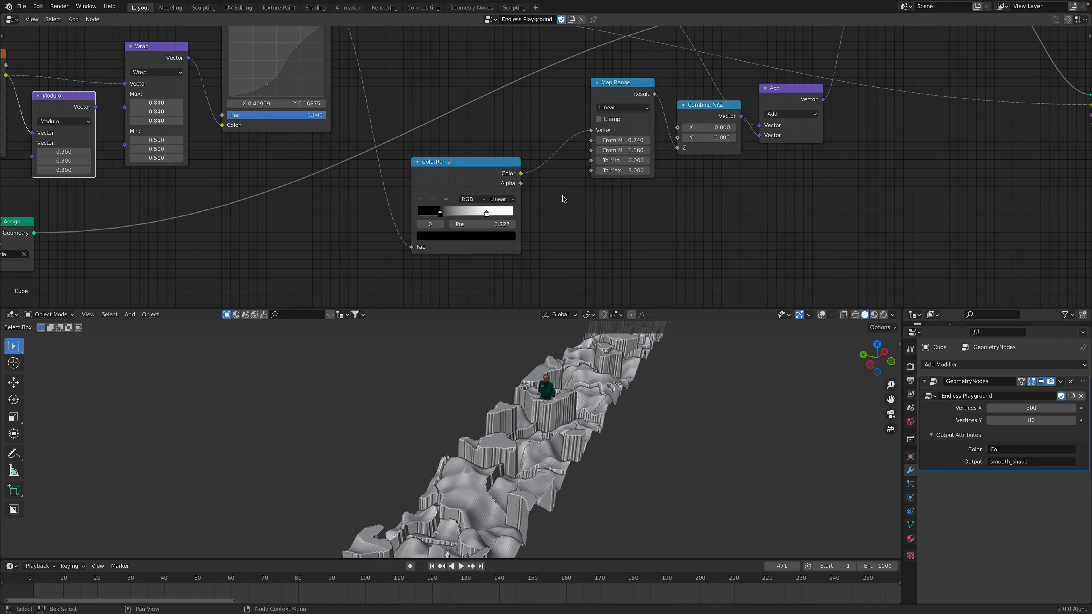
{"action": "middle_click_drag", "start_coordinate": [564, 199], "coordinate": [506, 224]}
{"action": "scroll", "coordinate": [507, 224], "scroll_direction": "up", "scroll_amount": 2}
{"action": "left_click_drag", "start_coordinate": [421, 192], "coordinate": [435, 177]}
{"action": "middle_click_drag", "start_coordinate": [336, 143], "coordinate": [370, 192]}
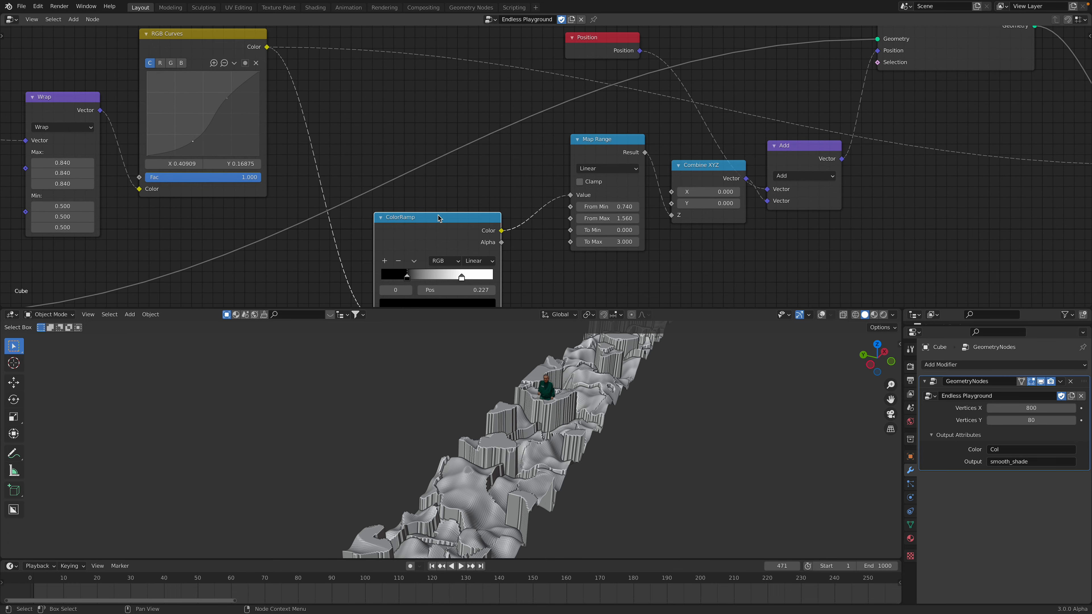
{"action": "middle_click_drag", "start_coordinate": [439, 218], "coordinate": [359, 195]}
{"action": "left_click_drag", "start_coordinate": [519, 140], "coordinate": [512, 148]}
{"action": "mouse_move", "coordinate": [527, 226]}
{"action": "left_mouse_down"}
{"action": "mouse_move", "coordinate": [438, 226]}
{"action": "mouse_move", "coordinate": [510, 226]}
{"action": "left_mouse_up"}
Step: Start playing the animation and enlarge the Outliner to list the scene's objects
{"action": "key", "text": "space"}
{"action": "middle_click_drag", "start_coordinate": [588, 391], "coordinate": [641, 373]}
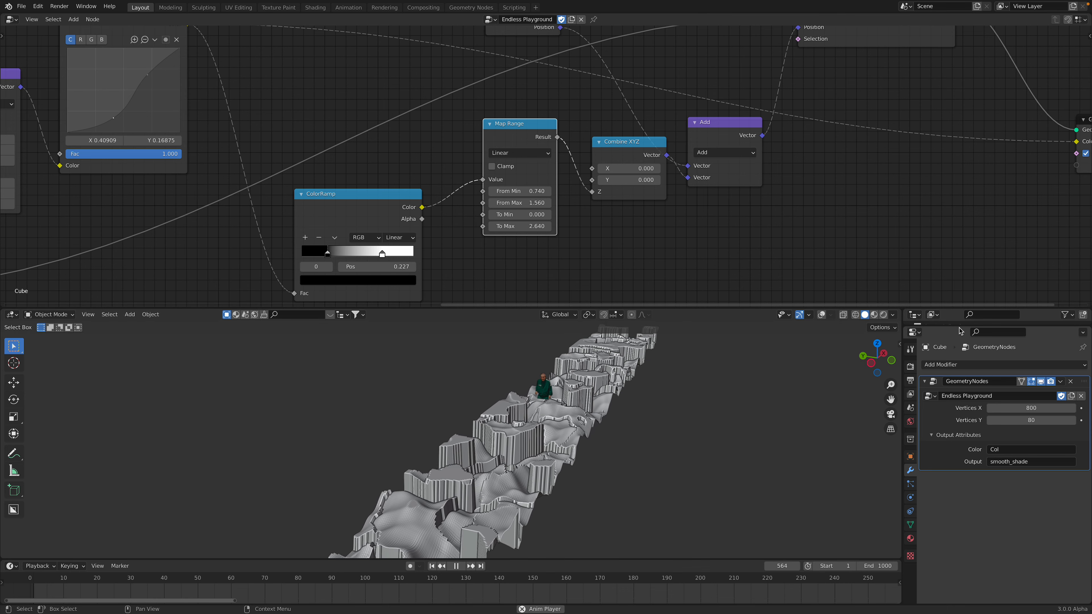
{"action": "left_click_drag", "start_coordinate": [960, 326], "coordinate": [960, 369]}
Step: Move the OLDMAN figure around on the terrain strip several times while the animation plays
{"action": "left_click", "coordinate": [955, 355]}
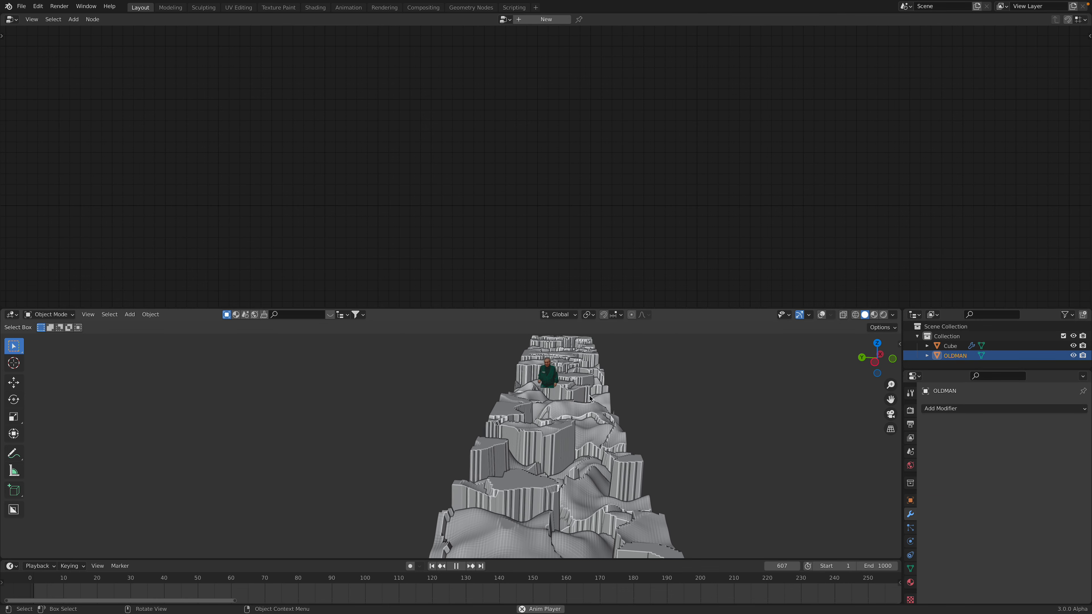
{"action": "key", "text": "g"}
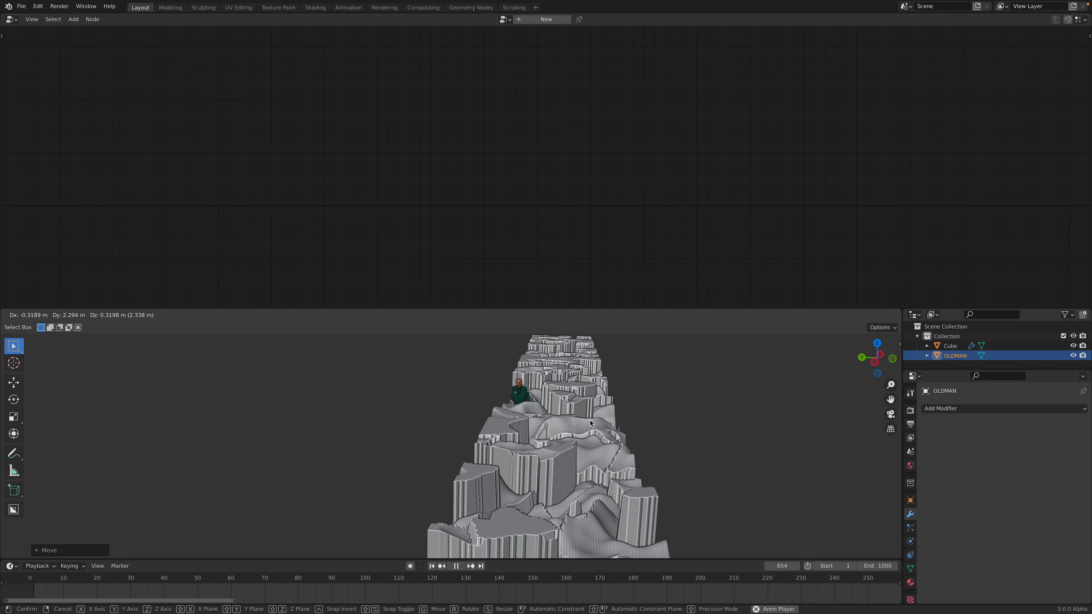
{"action": "left_click", "coordinate": [576, 414]}
{"action": "scroll", "coordinate": [569, 410], "scroll_direction": "up", "scroll_amount": 3}
{"action": "key", "text": "g"}
{"action": "left_click", "coordinate": [579, 409]}
{"action": "middle_click_drag", "start_coordinate": [579, 409], "coordinate": [499, 405]}
{"action": "key", "text": "g"}
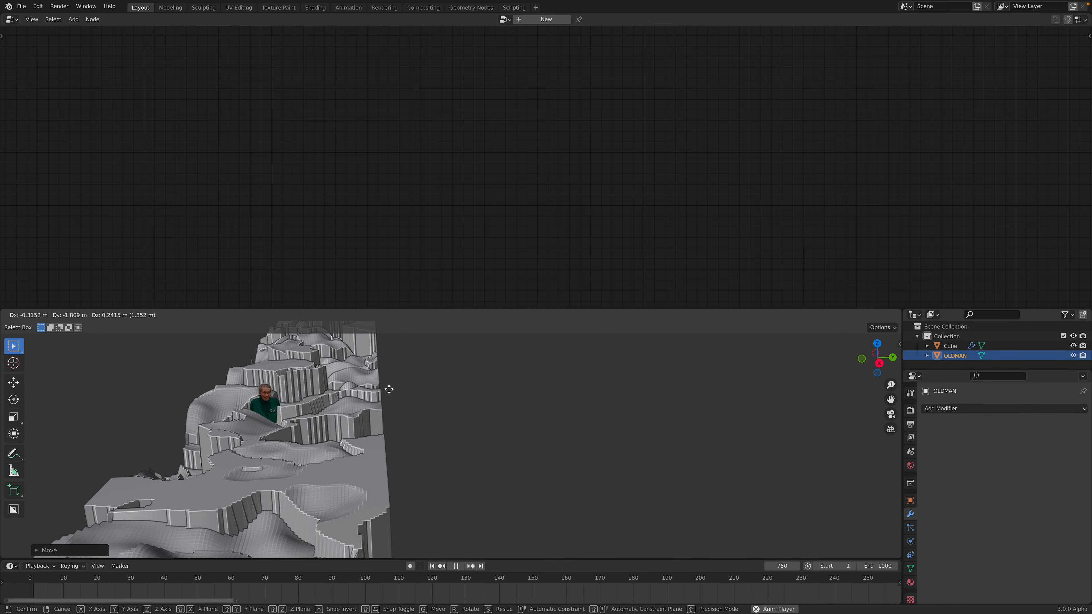
{"action": "left_click", "coordinate": [426, 389]}
{"action": "key", "text": "g"}
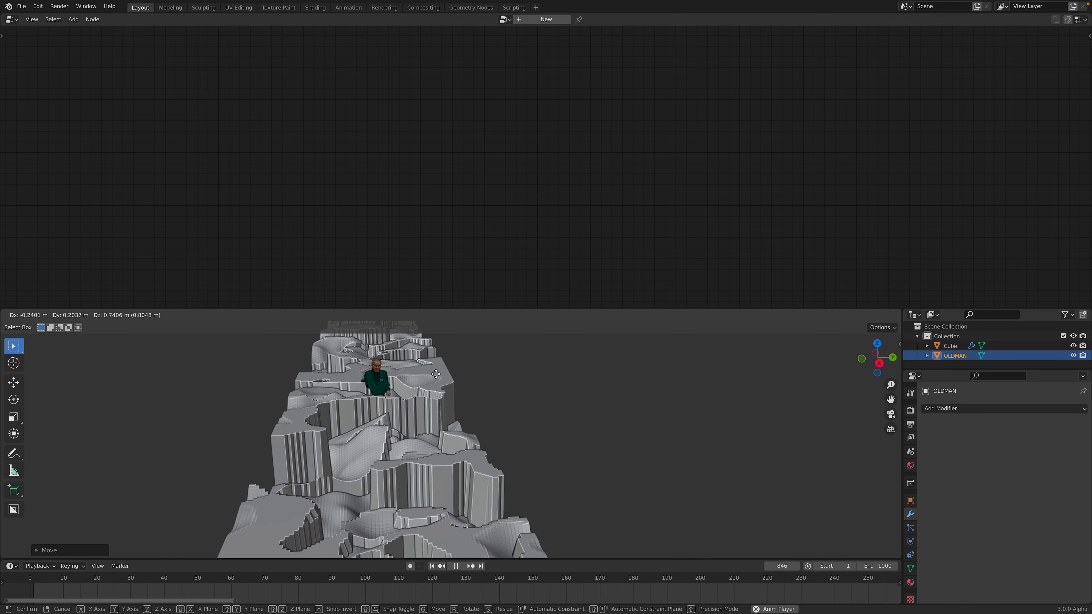
{"action": "left_click", "coordinate": [420, 371]}
Step: Select the Cube terrain object, stop playback and bring its node tree from Noise Texture to Group Output into view
{"action": "left_click", "coordinate": [438, 385]}
{"action": "middle_click_drag", "start_coordinate": [438, 385], "coordinate": [538, 385]}
{"action": "key", "text": "space"}
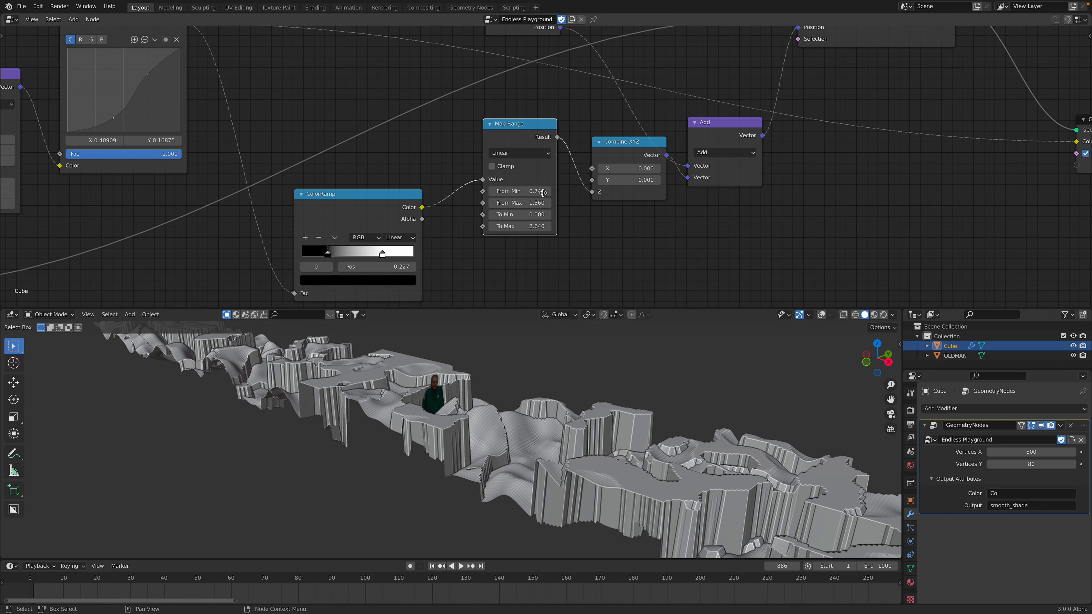
{"action": "key", "text": "Home"}
{"action": "middle_click_drag", "start_coordinate": [467, 396], "coordinate": [479, 401]}
{"action": "scroll", "coordinate": [390, 241], "scroll_direction": "down", "scroll_amount": 2}
{"action": "middle_click_drag", "start_coordinate": [172, 192], "coordinate": [315, 169]}
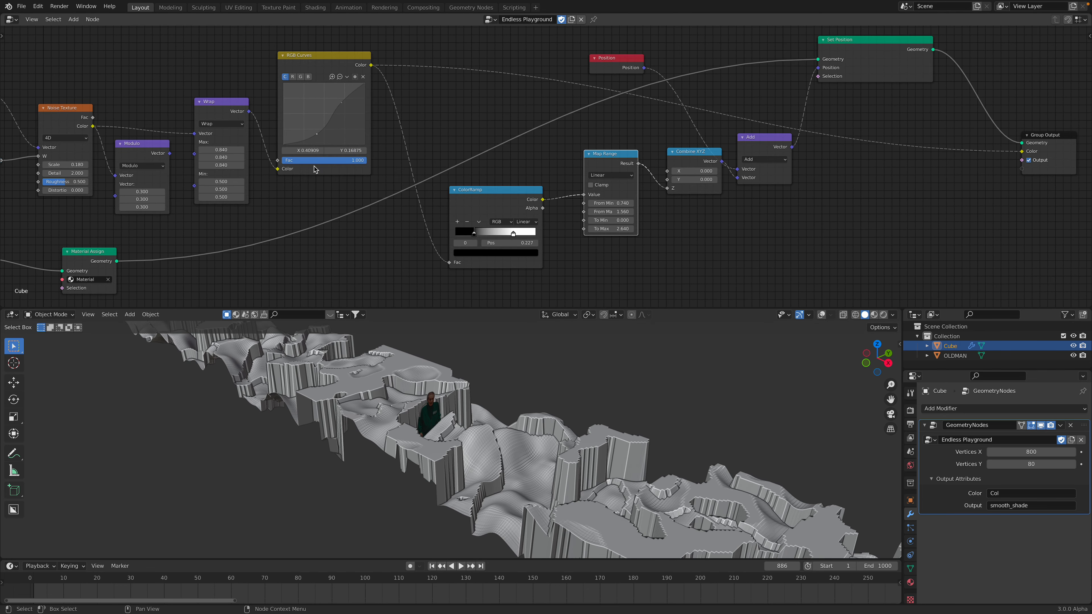
Step: Move the Map Range, Combine XYZ and Position nodes closer together beside the Add node that feeds Set Position
{"action": "middle_click_drag", "start_coordinate": [570, 185], "coordinate": [488, 209]}
{"action": "scroll", "coordinate": [488, 208], "scroll_direction": "up", "scroll_amount": 2}
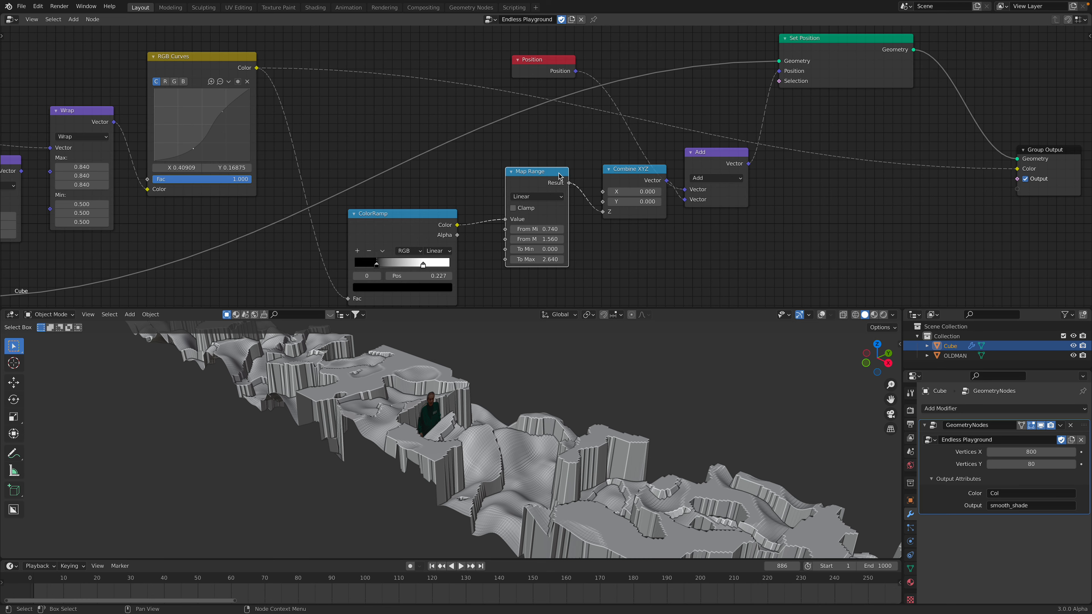
{"action": "middle_click_drag", "start_coordinate": [559, 173], "coordinate": [529, 180]}
{"action": "left_click_drag", "start_coordinate": [506, 181], "coordinate": [511, 212]}
{"action": "left_click_drag", "start_coordinate": [606, 168], "coordinate": [600, 219]}
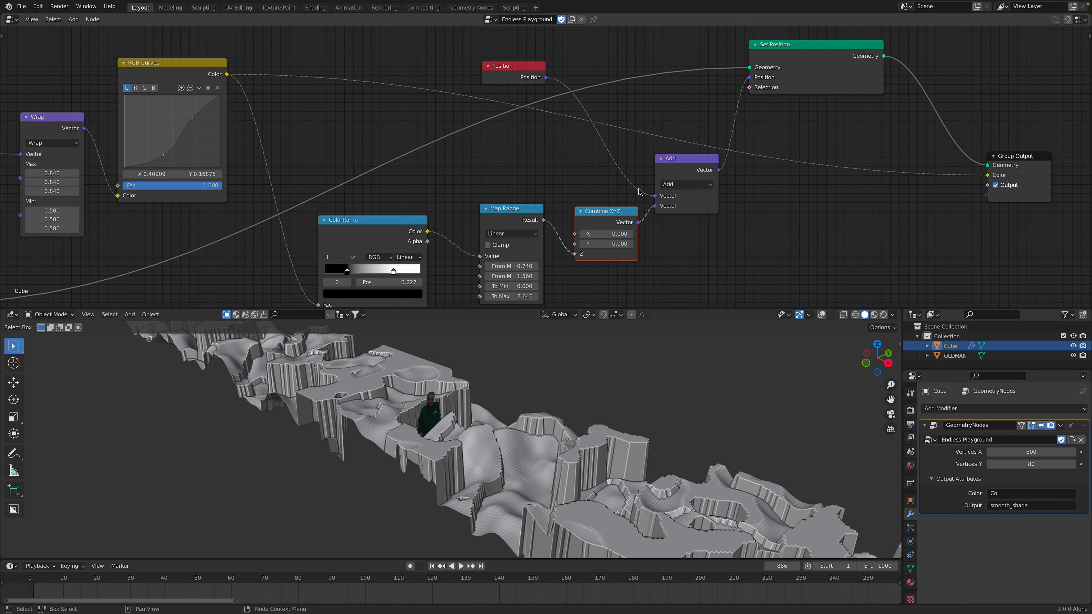
{"action": "middle_click_drag", "start_coordinate": [538, 80], "coordinate": [527, 126]}
{"action": "left_click_drag", "start_coordinate": [504, 109], "coordinate": [595, 116]}
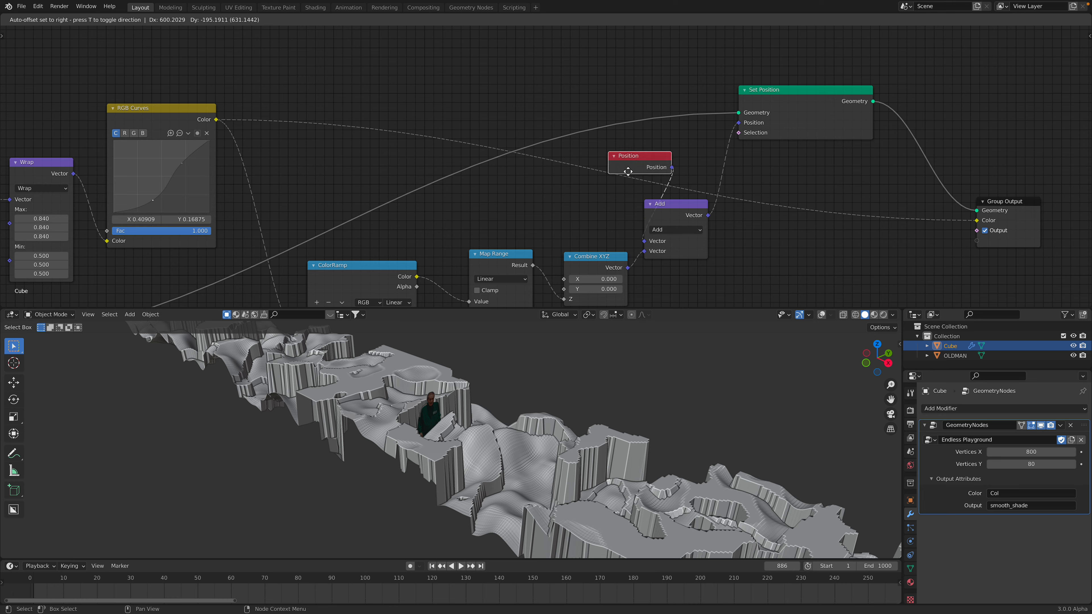
{"action": "left_click_drag", "start_coordinate": [593, 209], "coordinate": [593, 209]}
{"action": "middle_click_drag", "start_coordinate": [650, 225], "coordinate": [594, 214]}
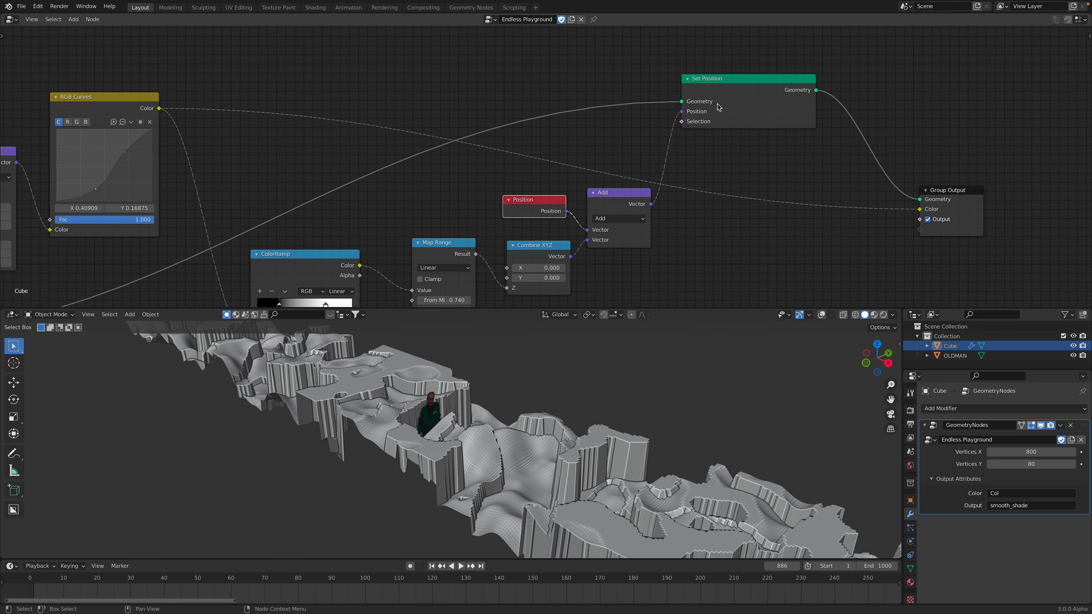
Step: Reposition the Set Position node towards Group Output and nudge the ColorRamp node nearer to Map Range
{"action": "left_click_drag", "start_coordinate": [718, 108], "coordinate": [751, 110]}
{"action": "scroll", "coordinate": [585, 161], "scroll_direction": "down", "scroll_amount": 10}
{"action": "middle_click_drag", "start_coordinate": [392, 229], "coordinate": [689, 131]}
{"action": "middle_click_drag", "start_coordinate": [537, 137], "coordinate": [410, 194]}
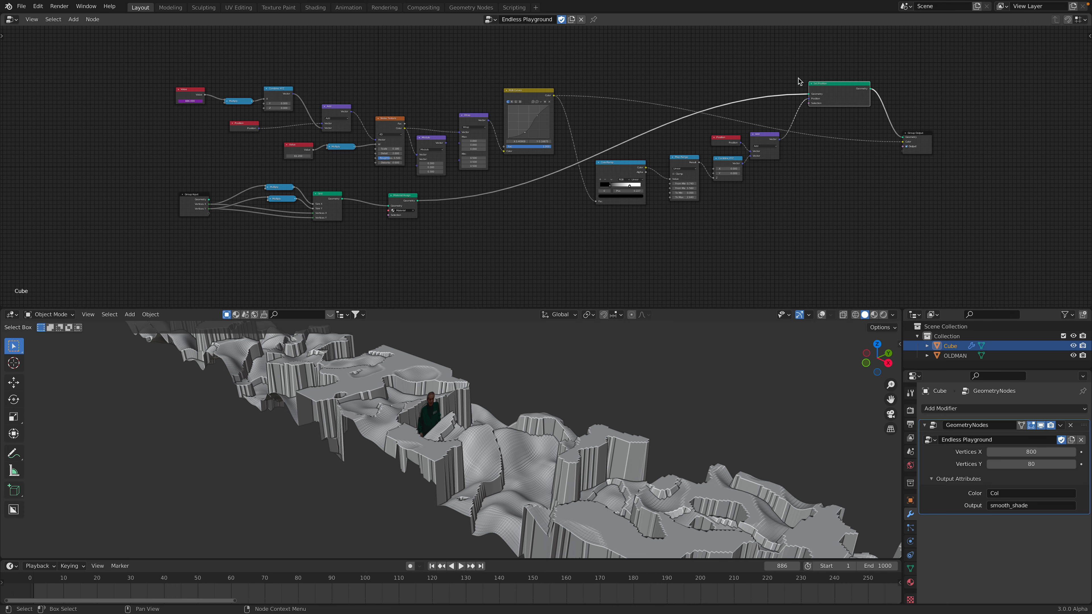
{"action": "middle_click_drag", "start_coordinate": [733, 164], "coordinate": [704, 176]}
{"action": "scroll", "coordinate": [696, 174], "scroll_direction": "up", "scroll_amount": 3}
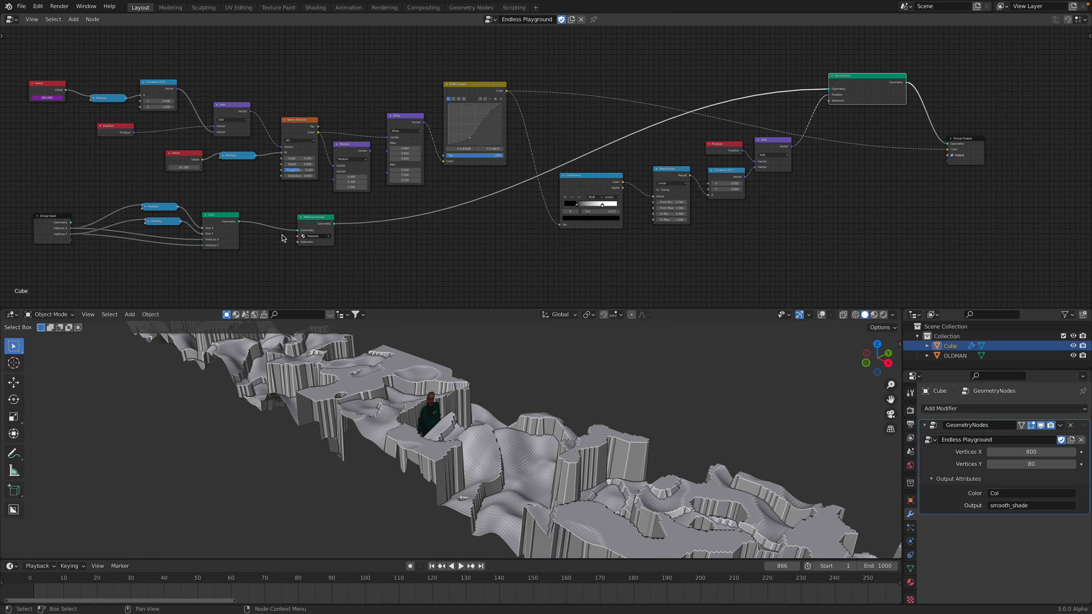
{"action": "middle_click_drag", "start_coordinate": [310, 165], "coordinate": [220, 152]}
{"action": "left_click_drag", "start_coordinate": [500, 167], "coordinate": [508, 171]}
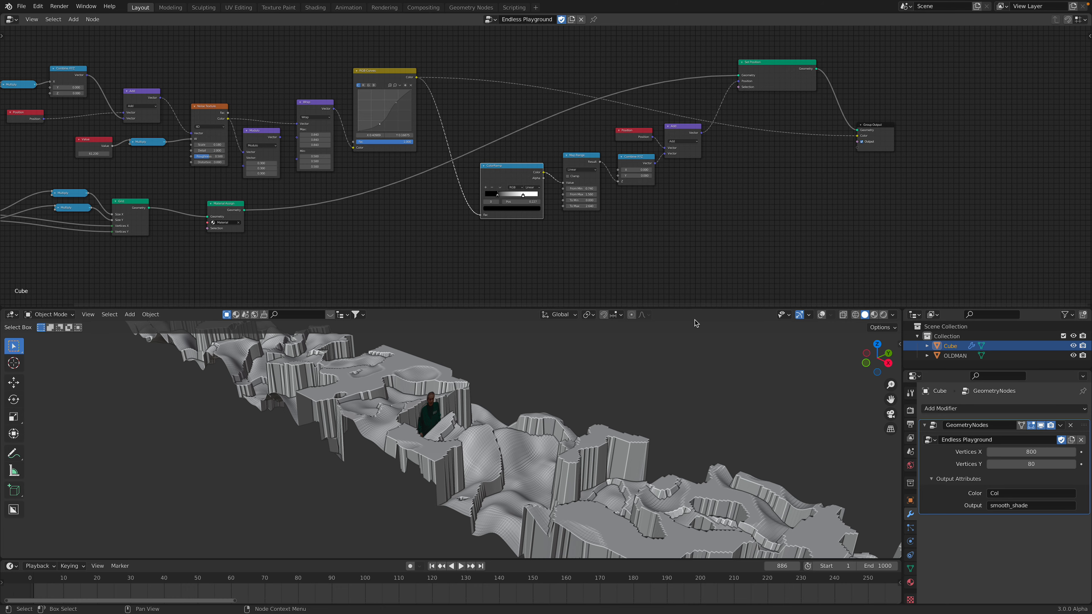
Step: Show the terrain with Rendered shading, enlarge the 3D viewport over the node editor and view the coloured strip from its side
{"action": "left_click", "coordinate": [884, 315]}
{"action": "left_click_drag", "start_coordinate": [881, 308], "coordinate": [879, 205]}
{"action": "mouse_move", "coordinate": [671, 329]}
{"action": "middle_mouse_down"}
{"action": "mouse_move", "coordinate": [481, 346]}
{"action": "mouse_move", "coordinate": [508, 371]}
{"action": "middle_mouse_up"}
{"action": "scroll", "coordinate": [481, 344], "scroll_direction": "up", "scroll_amount": 3}
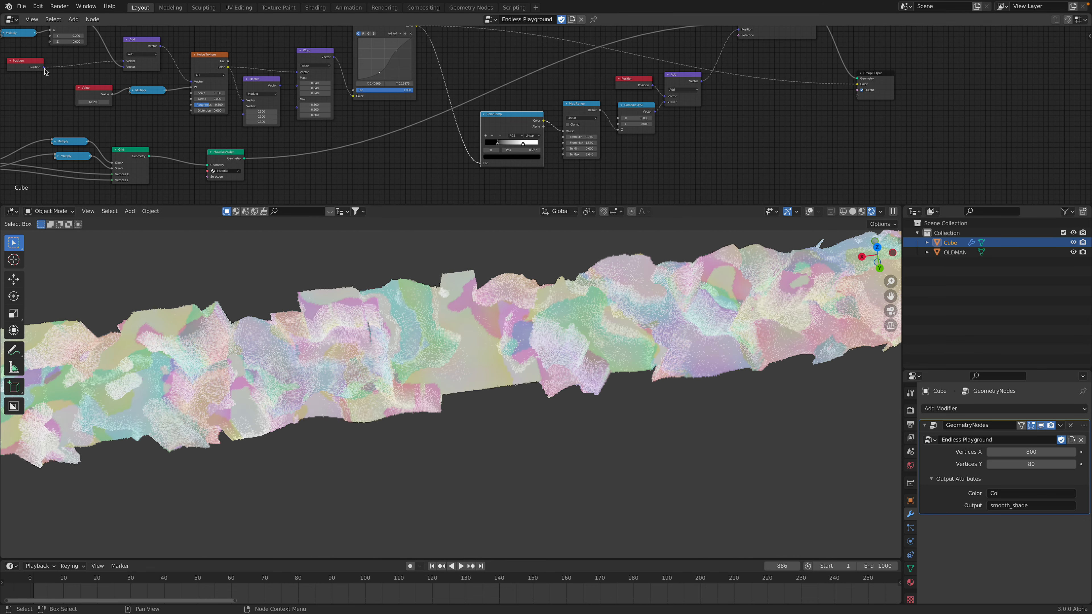
Step: Save the Blender file and tilt the view of the coloured terrain strip
{"action": "left_click", "coordinate": [21, 6]}
{"action": "left_click", "coordinate": [37, 71]}
{"action": "middle_click_drag", "start_coordinate": [572, 344], "coordinate": [537, 365]}
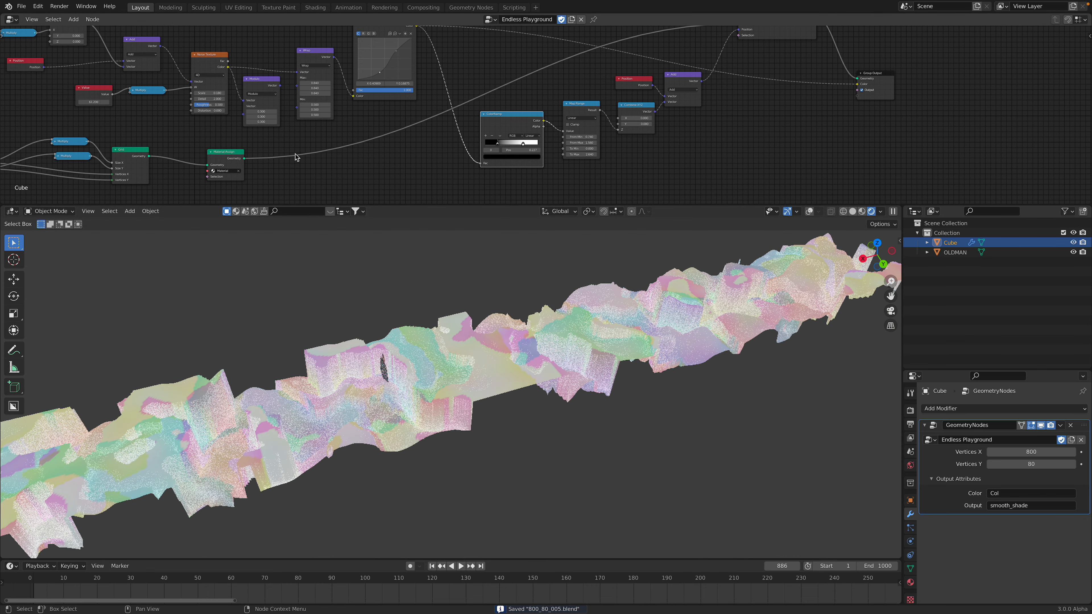
Step: Raise the RGB Curves control point to about X 0.384, Y 0.253 and set the ColorRamp's black stop position to 0.223
{"action": "scroll", "coordinate": [395, 129], "scroll_direction": "up", "scroll_amount": 2}
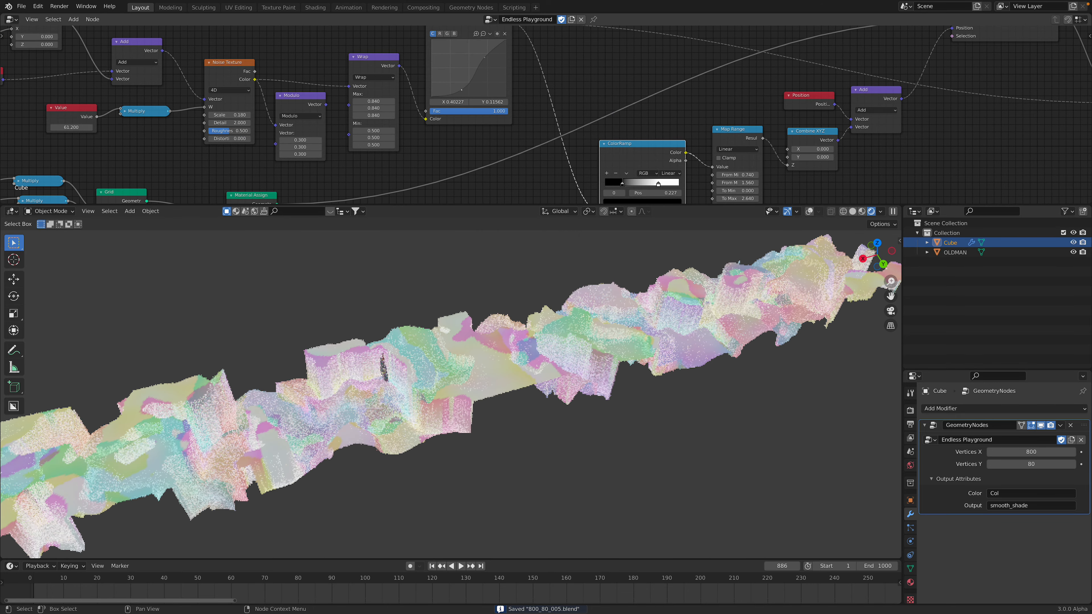
{"action": "left_click_drag", "start_coordinate": [461, 89], "coordinate": [460, 82]}
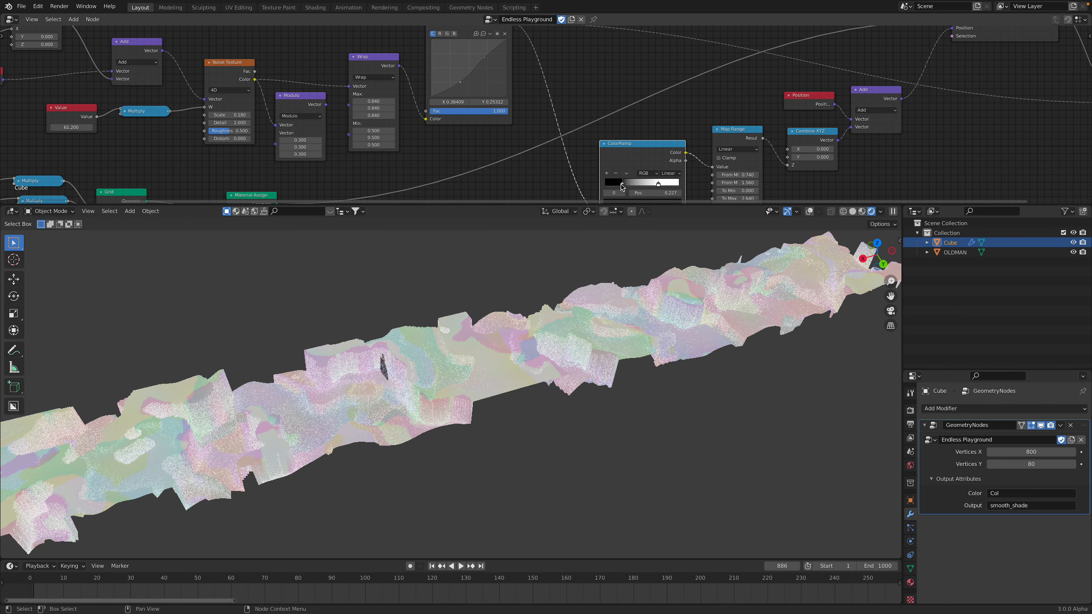
{"action": "left_click_drag", "start_coordinate": [622, 183], "coordinate": [619, 185]}
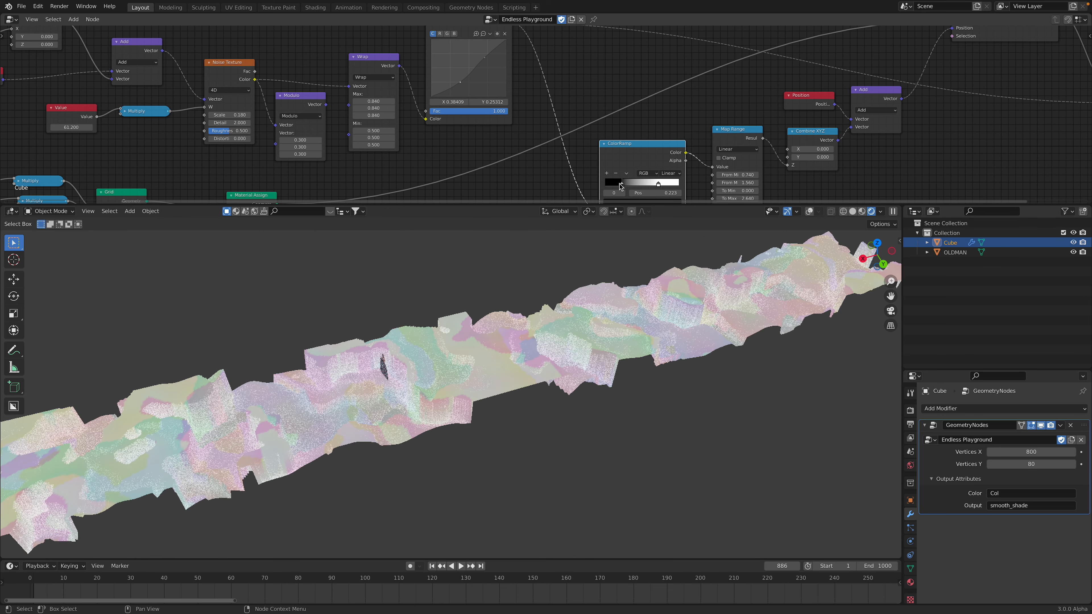
Step: Link the Modulo node's Vector output into the Wrap node and inspect the terrain around the figure in Material Preview shading
{"action": "middle_click_drag", "start_coordinate": [347, 126], "coordinate": [407, 140]}
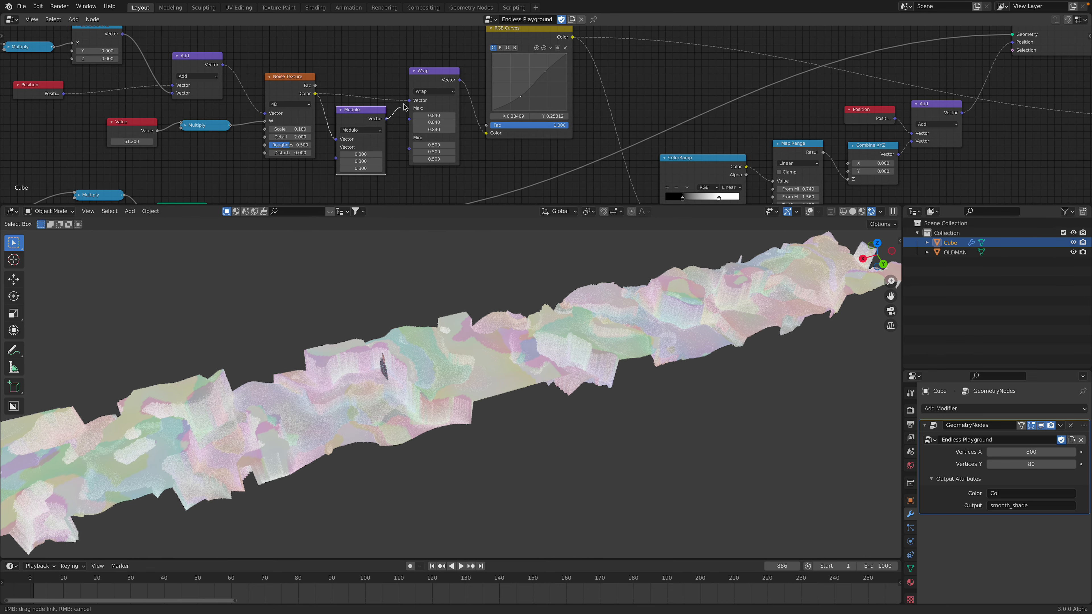
{"action": "left_click_drag", "start_coordinate": [409, 103], "coordinate": [409, 106]}
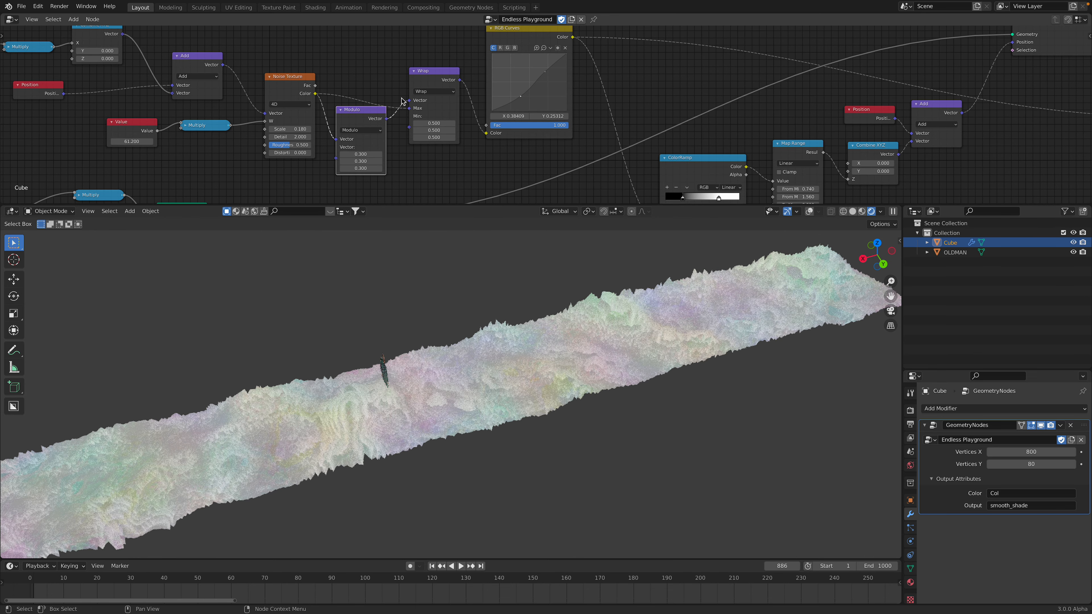
{"action": "left_click", "coordinate": [862, 213]}
{"action": "mouse_move", "coordinate": [563, 344]}
{"action": "middle_mouse_down"}
{"action": "mouse_move", "coordinate": [539, 380]}
{"action": "mouse_move", "coordinate": [620, 394]}
{"action": "mouse_move", "coordinate": [542, 415]}
{"action": "middle_mouse_up"}
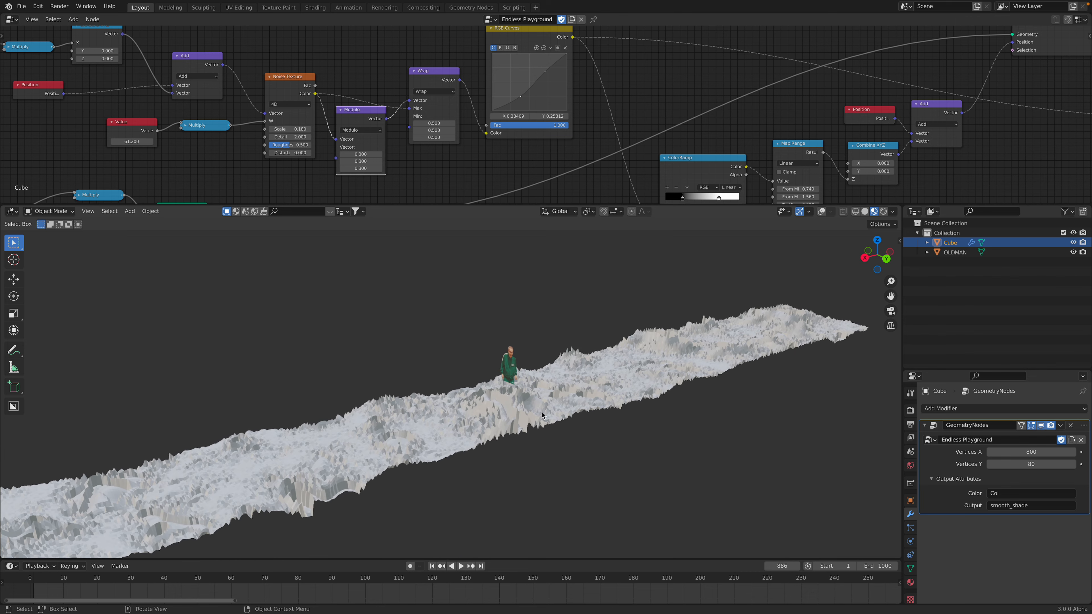
{"action": "middle_click_drag", "start_coordinate": [638, 402], "coordinate": [619, 368]}
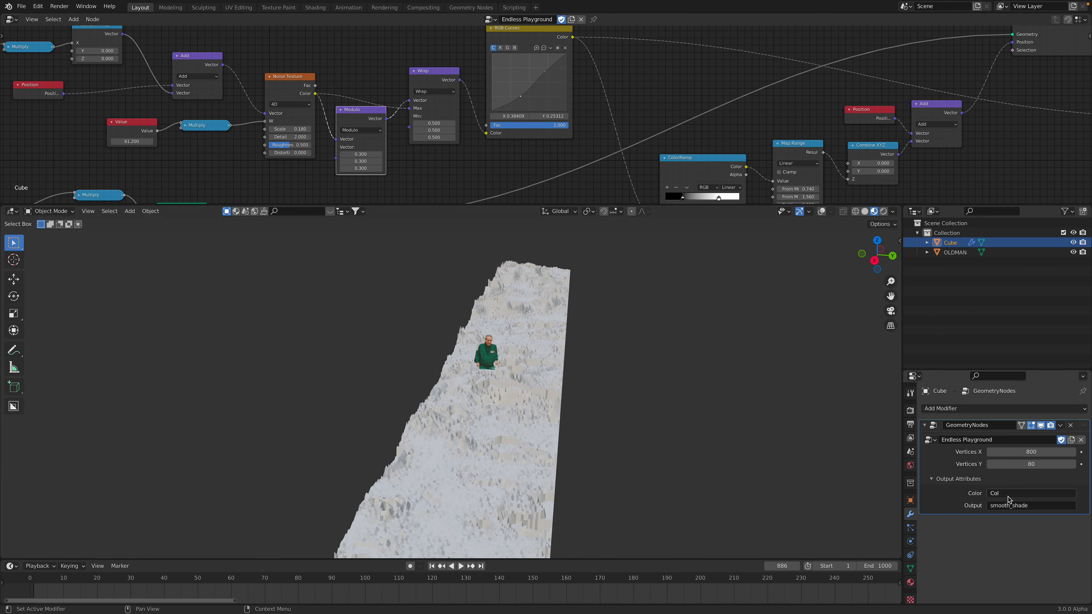
Step: Follow the geometry node tree from RGB Curves to its end and slightly reposition the Group Output node
{"action": "middle_click_drag", "start_coordinate": [829, 73], "coordinate": [580, 92]}
{"action": "scroll", "coordinate": [387, 83], "scroll_direction": "down", "scroll_amount": 4}
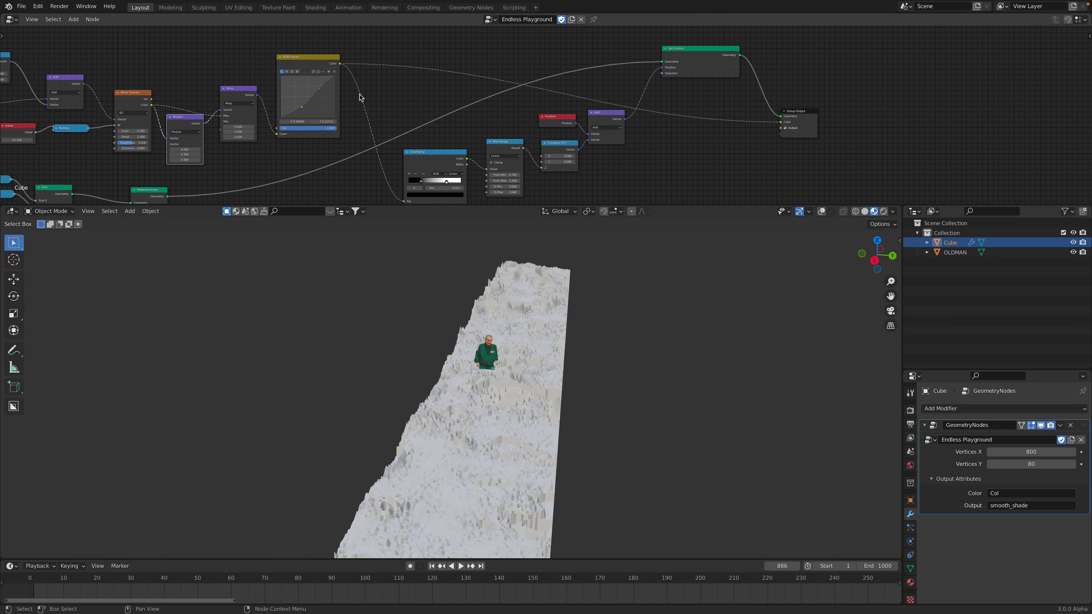
{"action": "middle_click_drag", "start_coordinate": [442, 103], "coordinate": [370, 110]}
{"action": "scroll", "coordinate": [473, 111], "scroll_direction": "up", "scroll_amount": 4}
{"action": "middle_click_drag", "start_coordinate": [619, 144], "coordinate": [323, 116]}
{"action": "scroll", "coordinate": [323, 116], "scroll_direction": "up", "scroll_amount": 3}
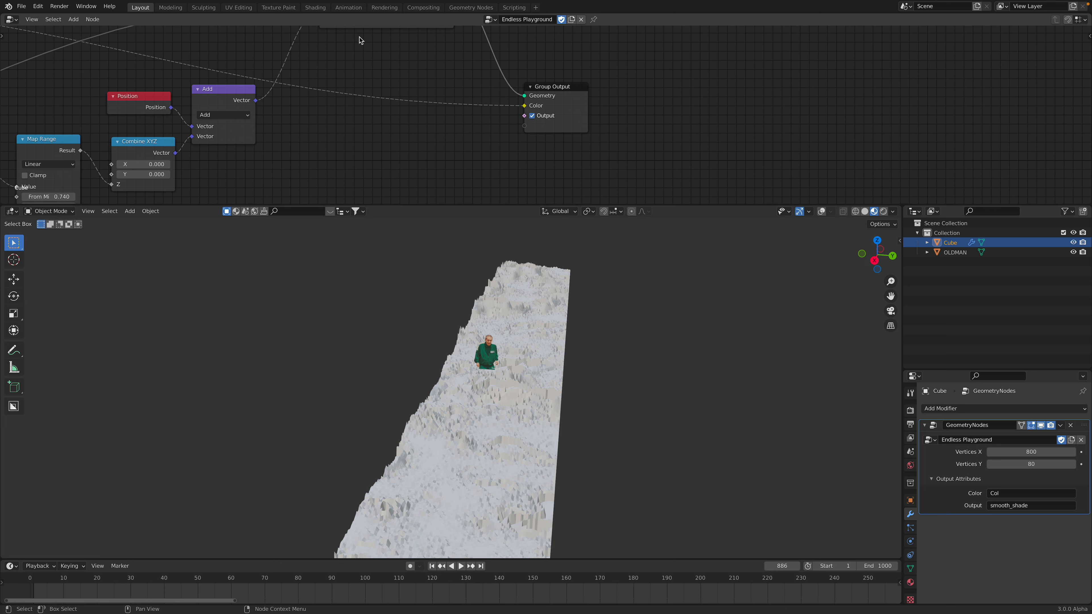
{"action": "left_click_drag", "start_coordinate": [549, 90], "coordinate": [557, 82]}
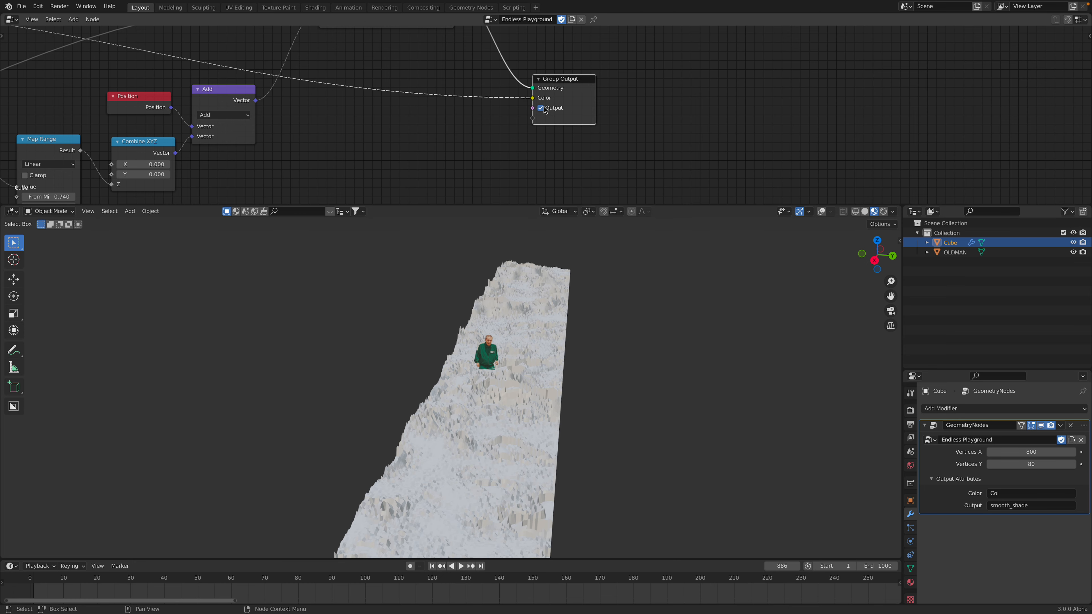
Step: Split the node editor in two, make the new area a Shader Editor and bring the material's Vertex Color node into view
{"action": "left_click_drag", "start_coordinate": [1089, 27], "coordinate": [548, 34]}
{"action": "left_click", "coordinate": [558, 19]}
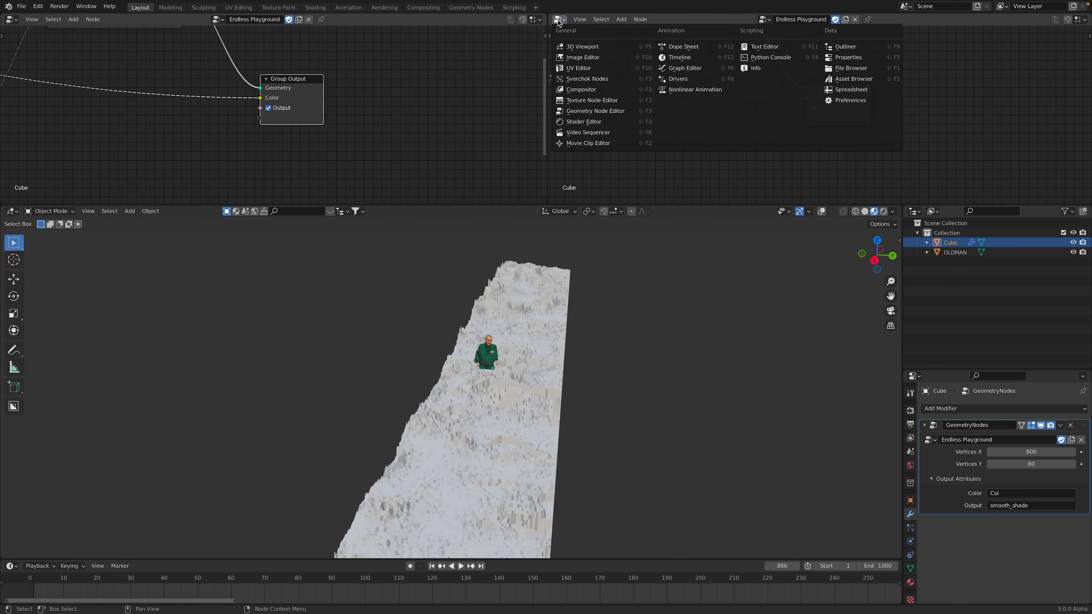
{"action": "left_click", "coordinate": [586, 122]}
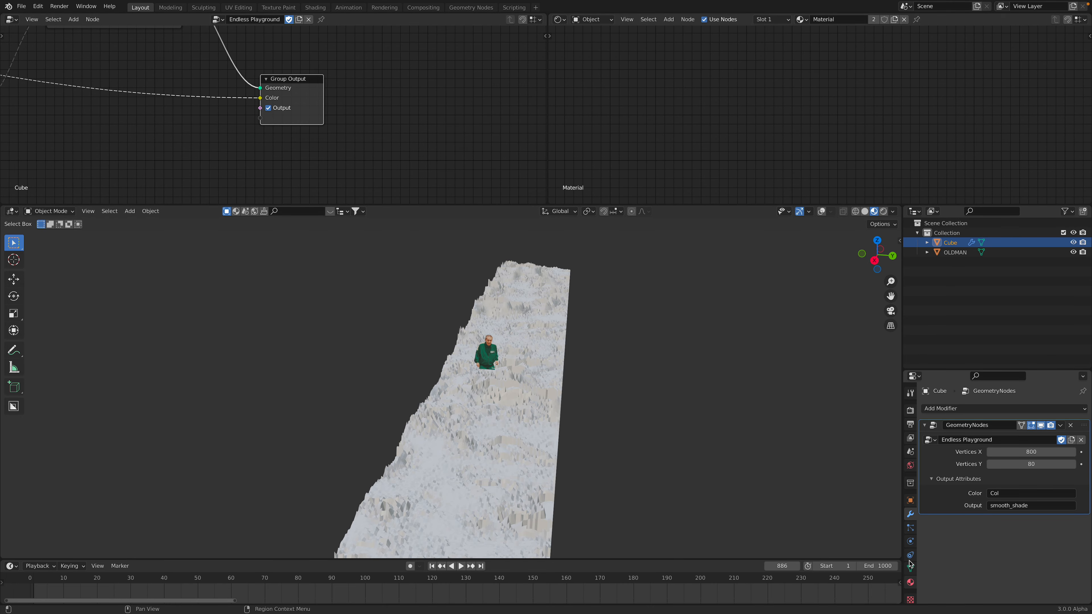
{"action": "scroll", "coordinate": [956, 110], "scroll_direction": "down", "scroll_amount": 5}
{"action": "middle_click_drag", "start_coordinate": [612, 148], "coordinate": [812, 120]}
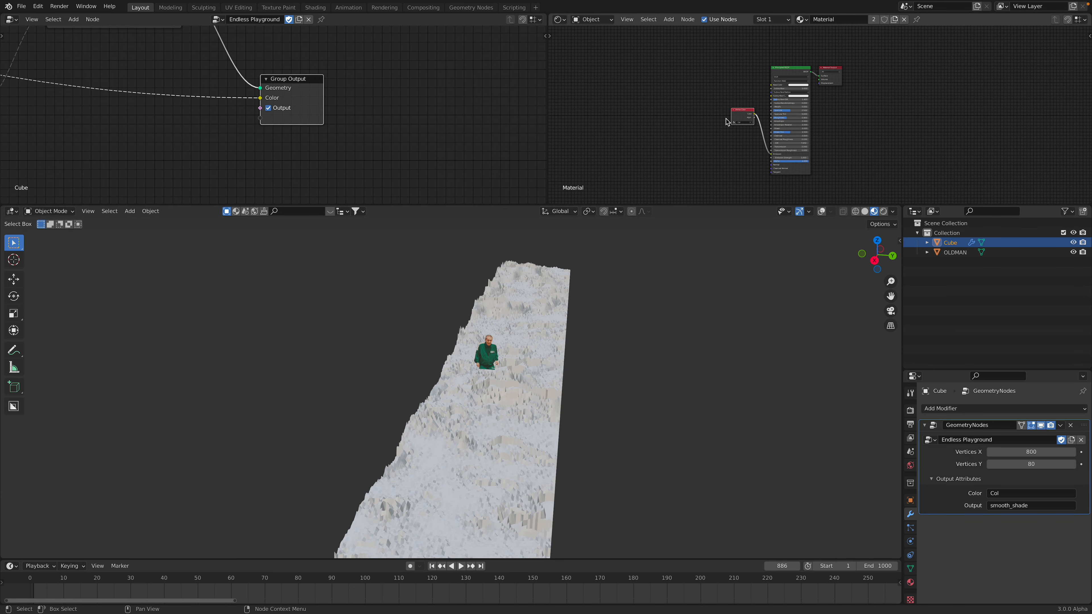
{"action": "scroll", "coordinate": [812, 120], "scroll_direction": "up", "scroll_amount": 12}
{"action": "middle_click_drag", "start_coordinate": [642, 81], "coordinate": [733, 91]}
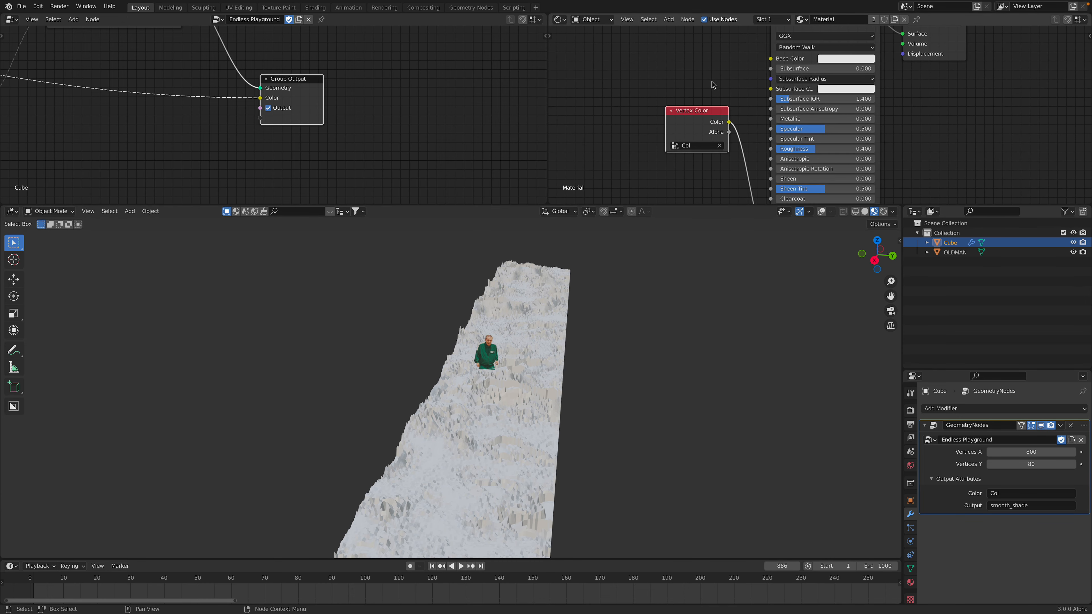
{"action": "scroll", "coordinate": [667, 107], "scroll_direction": "down", "scroll_amount": 2}
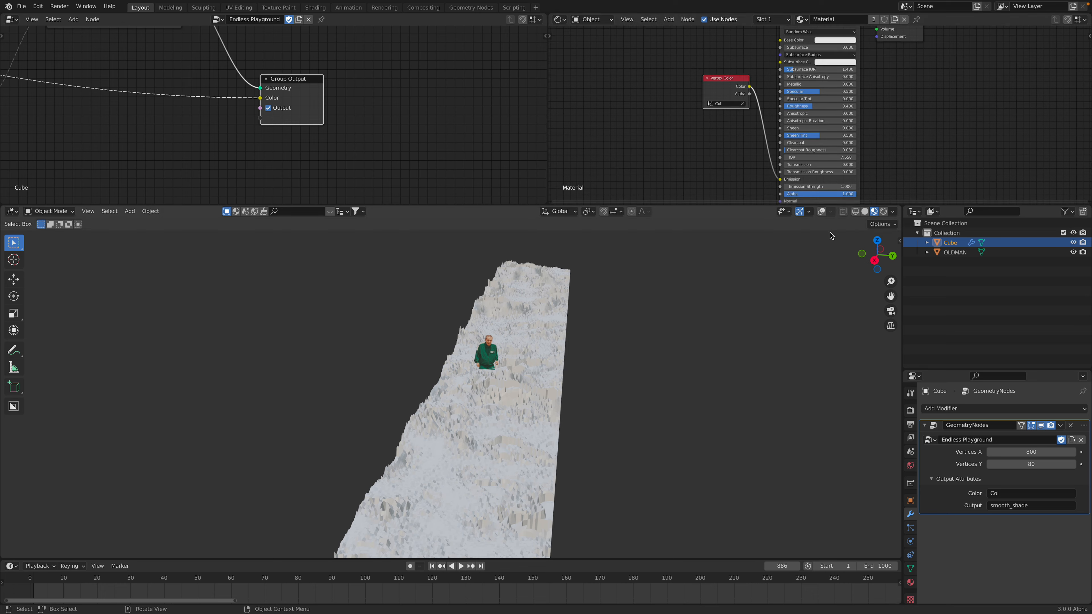
Step: Return the viewport to Rendered shading and set the Principled shader's Emission Strength to 0.400
{"action": "left_click", "coordinate": [881, 212]}
{"action": "middle_click_drag", "start_coordinate": [504, 337], "coordinate": [623, 258]}
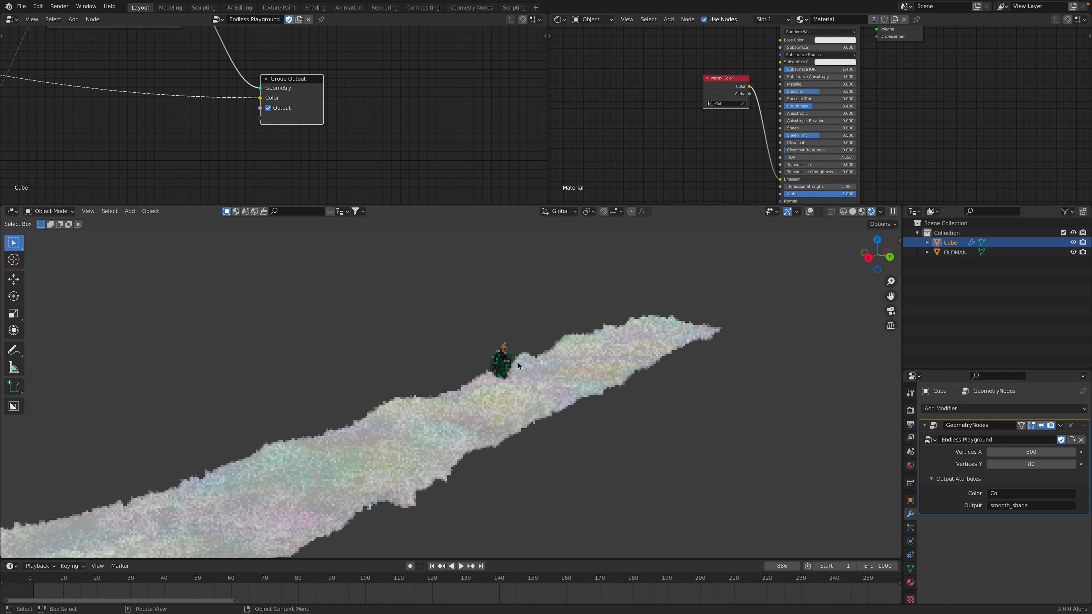
{"action": "middle_click_drag", "start_coordinate": [805, 171], "coordinate": [797, 140]}
{"action": "mouse_move", "coordinate": [805, 154]}
{"action": "left_mouse_down"}
{"action": "mouse_move", "coordinate": [817, 154]}
{"action": "mouse_move", "coordinate": [789, 156]}
{"action": "left_mouse_up"}
{"action": "middle_click_drag", "start_coordinate": [698, 307], "coordinate": [718, 311]}
Step: Connect the Vertex Color node's Color output to the shader's Base Color as well, and preview the terrain with Rendered shading
{"action": "left_click", "coordinate": [864, 213]}
{"action": "middle_click_drag", "start_coordinate": [819, 288], "coordinate": [774, 301]}
{"action": "middle_click_drag", "start_coordinate": [772, 64], "coordinate": [757, 101]}
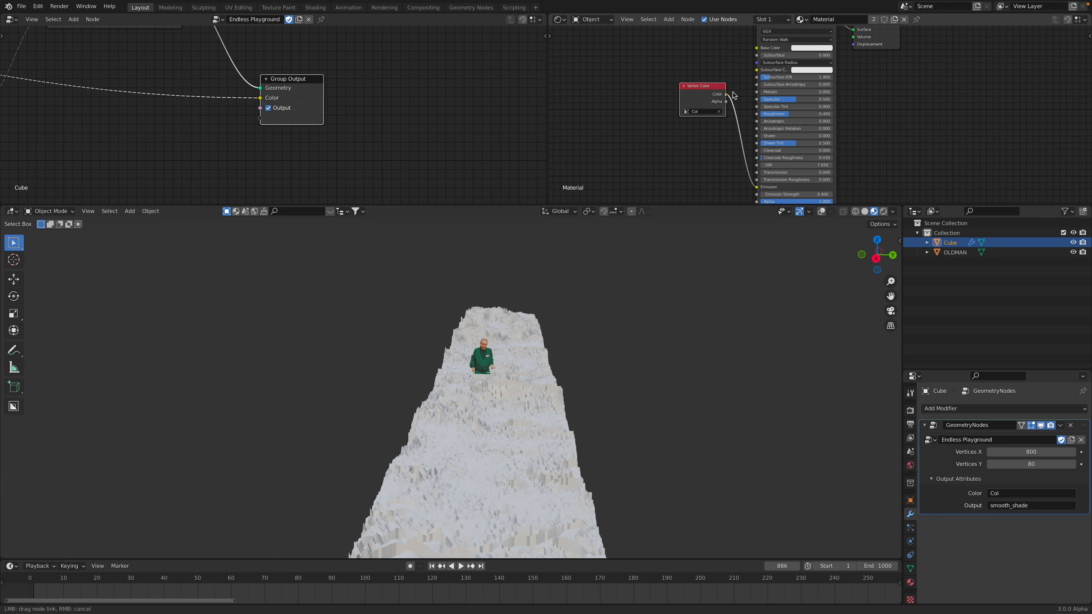
{"action": "left_click_drag", "start_coordinate": [758, 48], "coordinate": [758, 48]}
{"action": "left_click", "coordinate": [885, 212]}
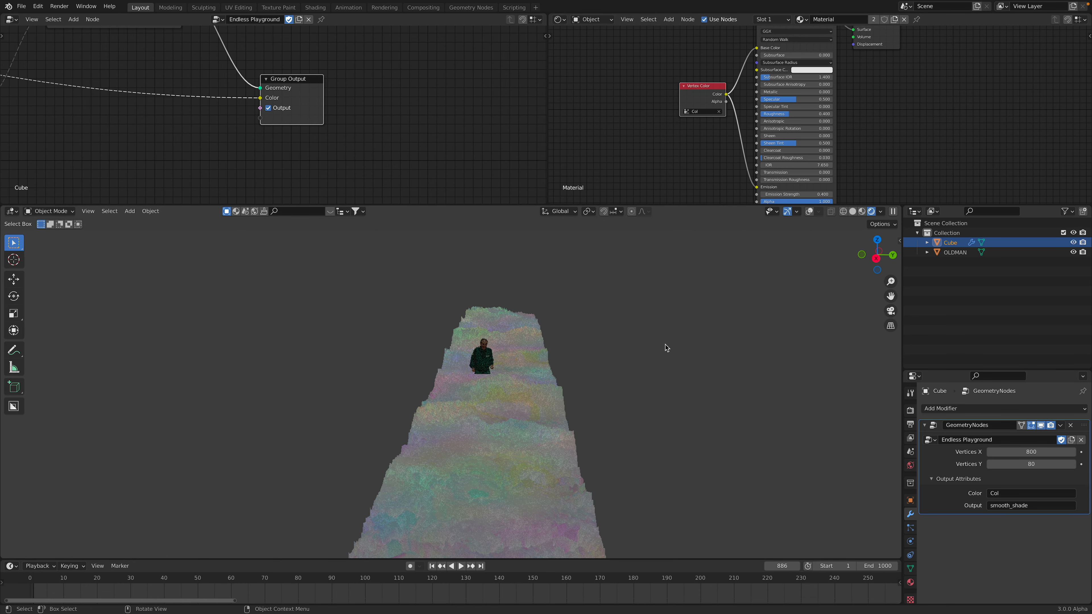
{"action": "middle_click_drag", "start_coordinate": [664, 346], "coordinate": [642, 331]}
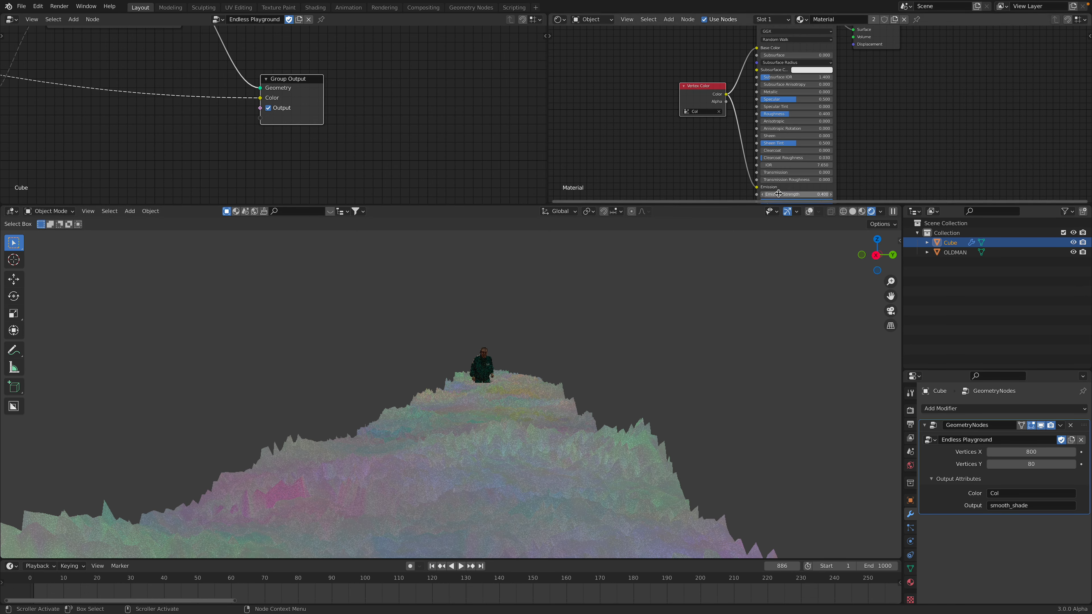